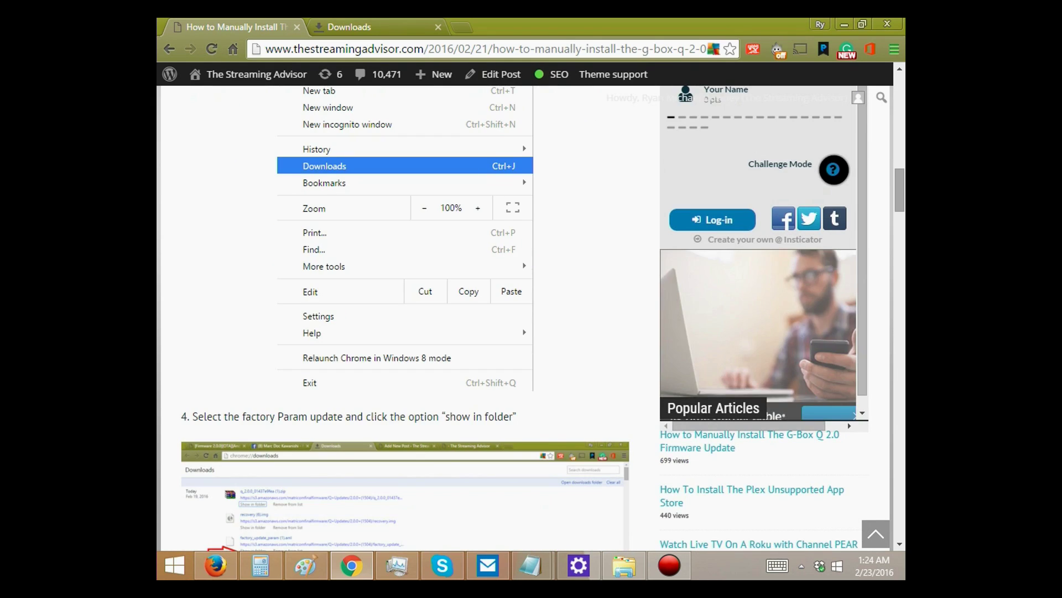
Review the article's manual update steps, from selecting the files to preparing the SD card, and return to its download section
scroll(531, 318, down, 7)
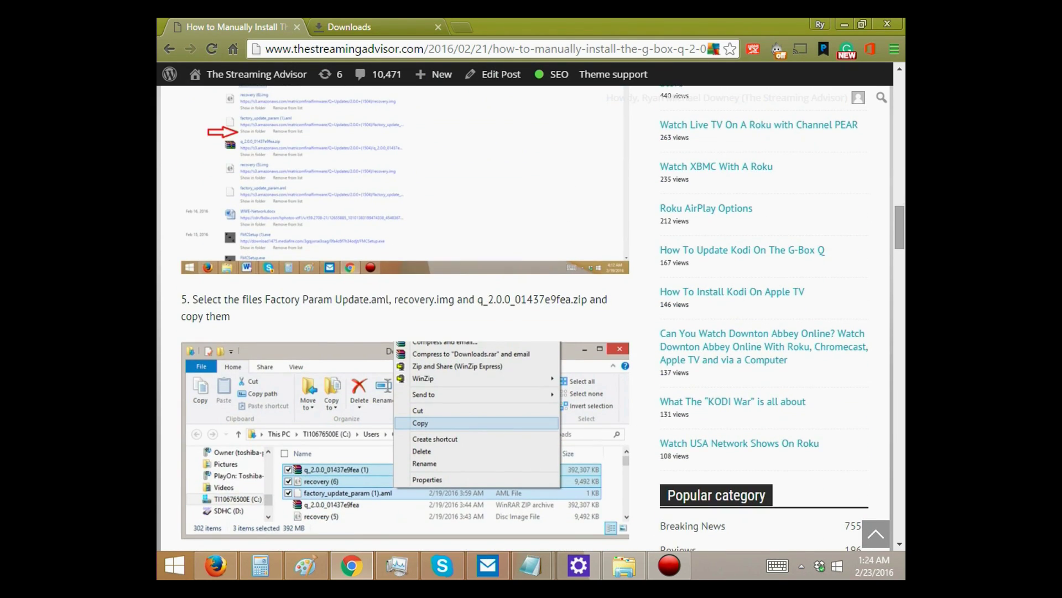
scroll(532, 319, down, 1)
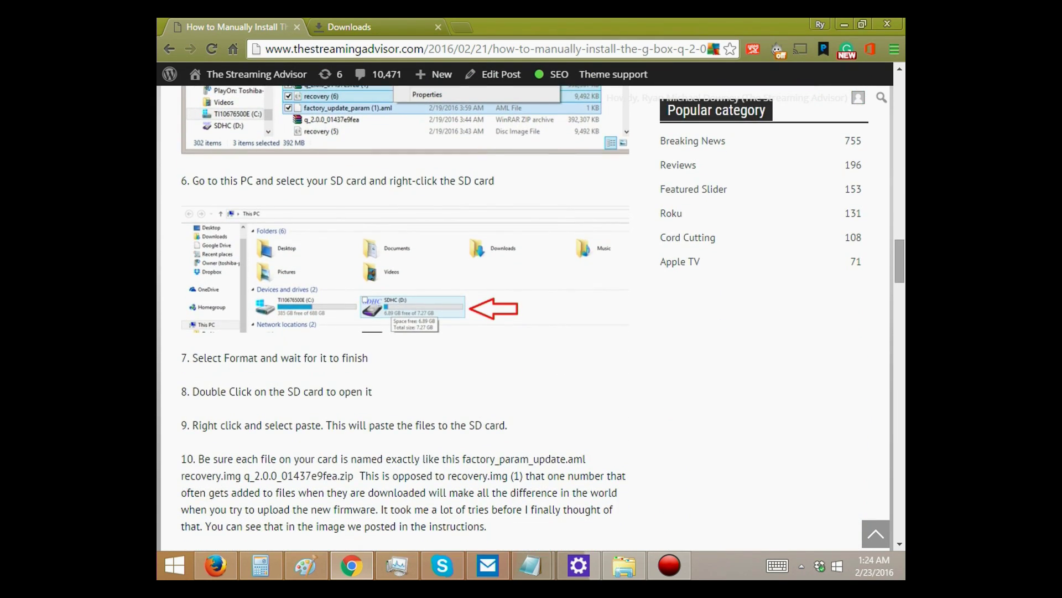
scroll(531, 318, down, 3)
scroll(531, 319, up, 11)
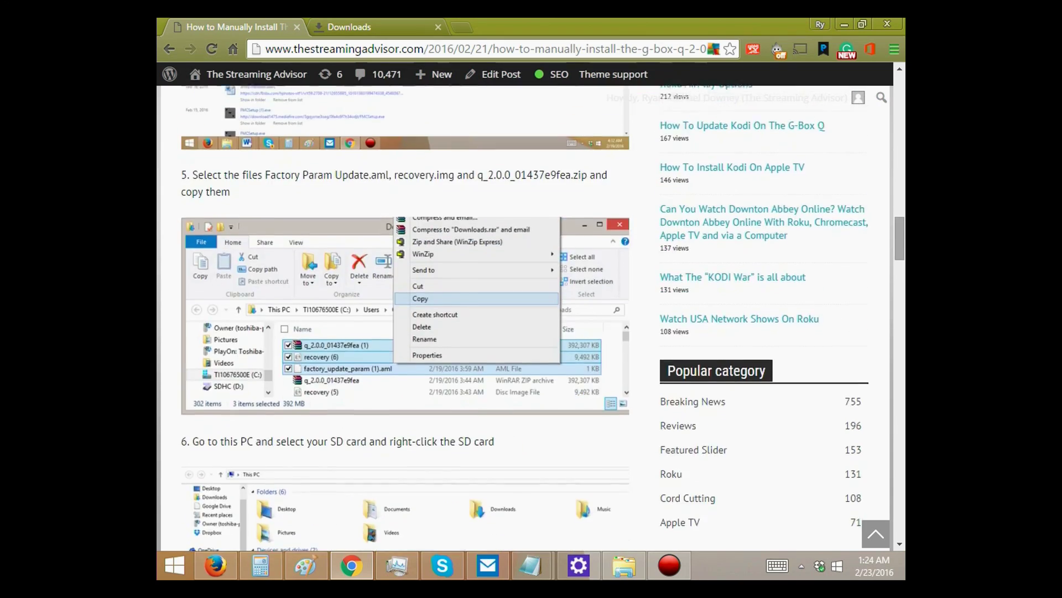
scroll(531, 318, up, 11)
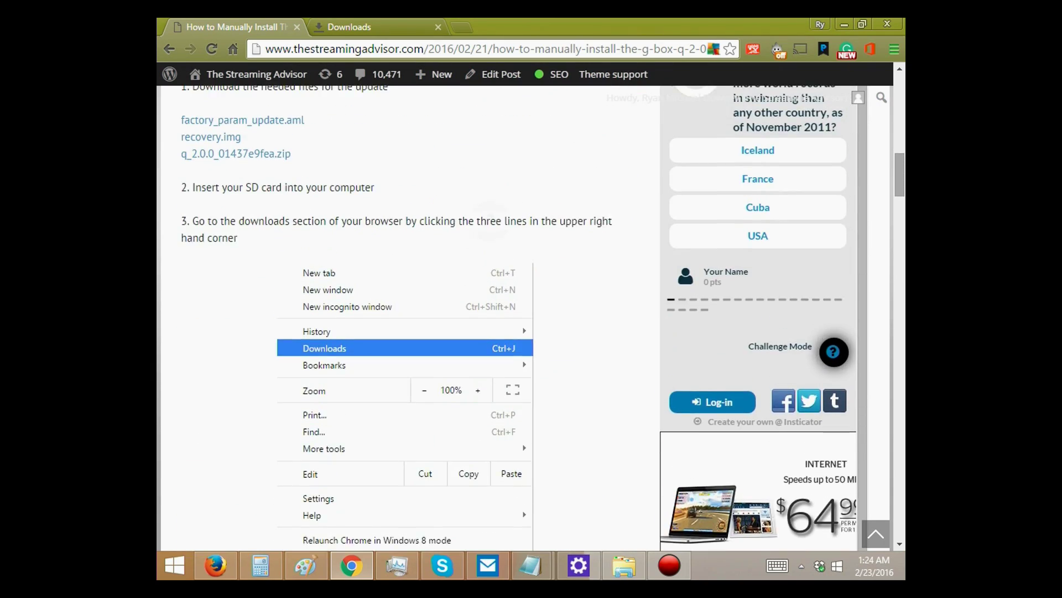
scroll(532, 318, up, 3)
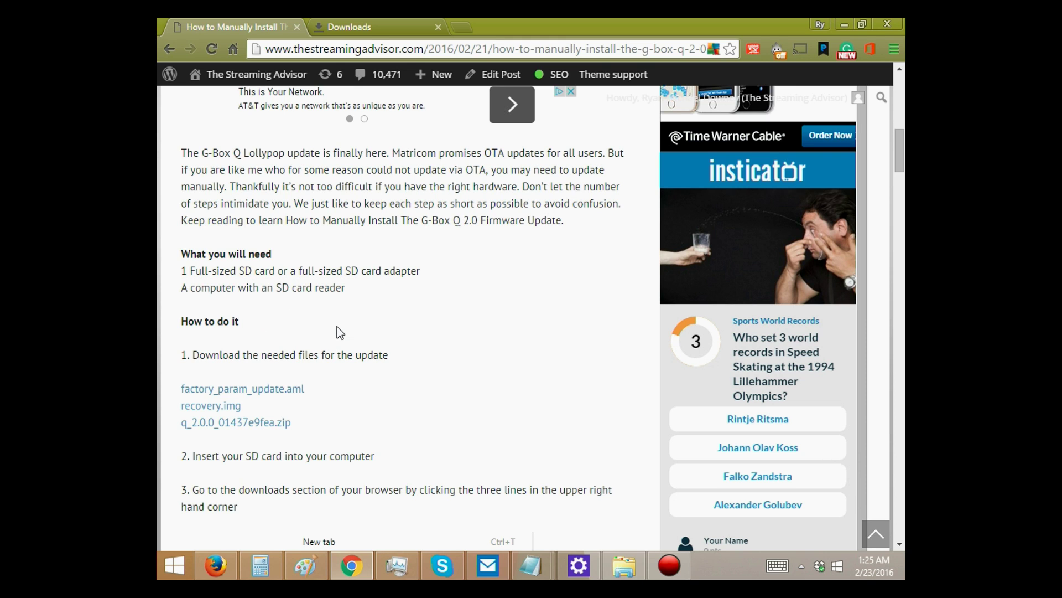
Download the three update files factory_param_update.aml, recovery.img and q_2.0.0_01437e9fea.zip from the article's links
scroll(337, 326, down, 3)
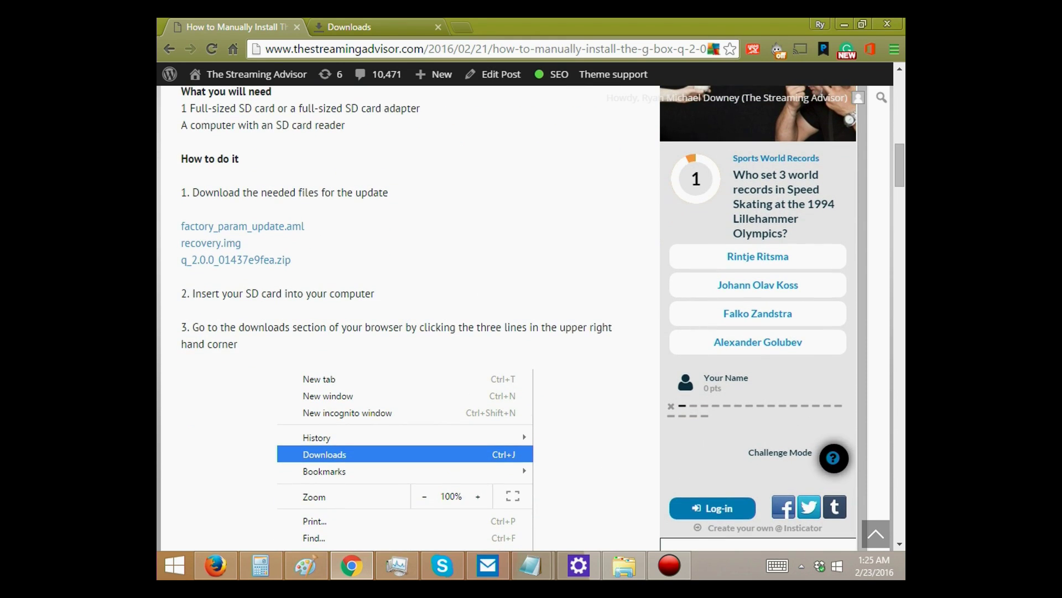
click(296, 237)
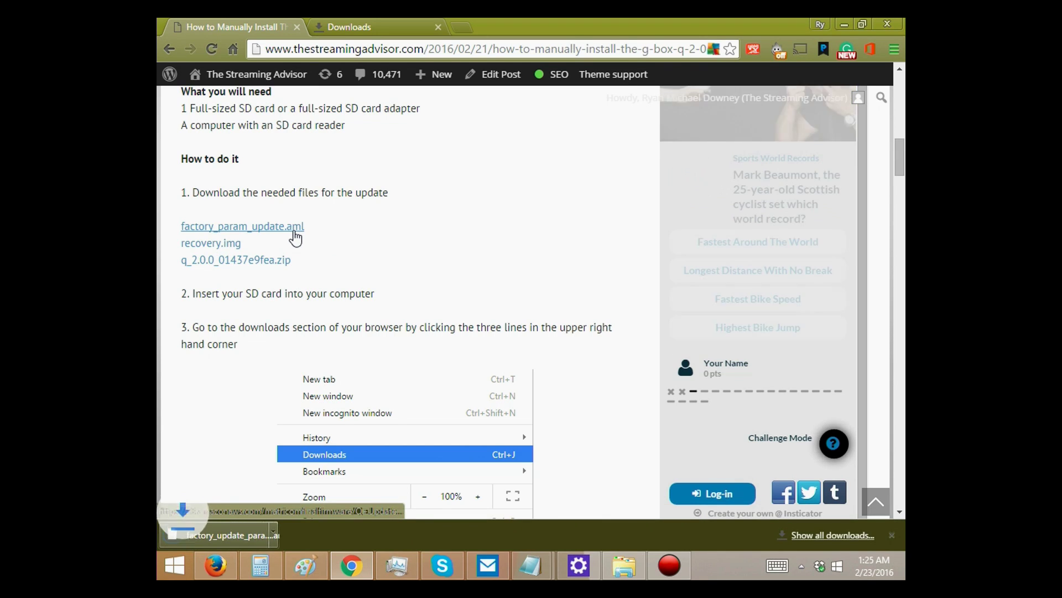
click(227, 245)
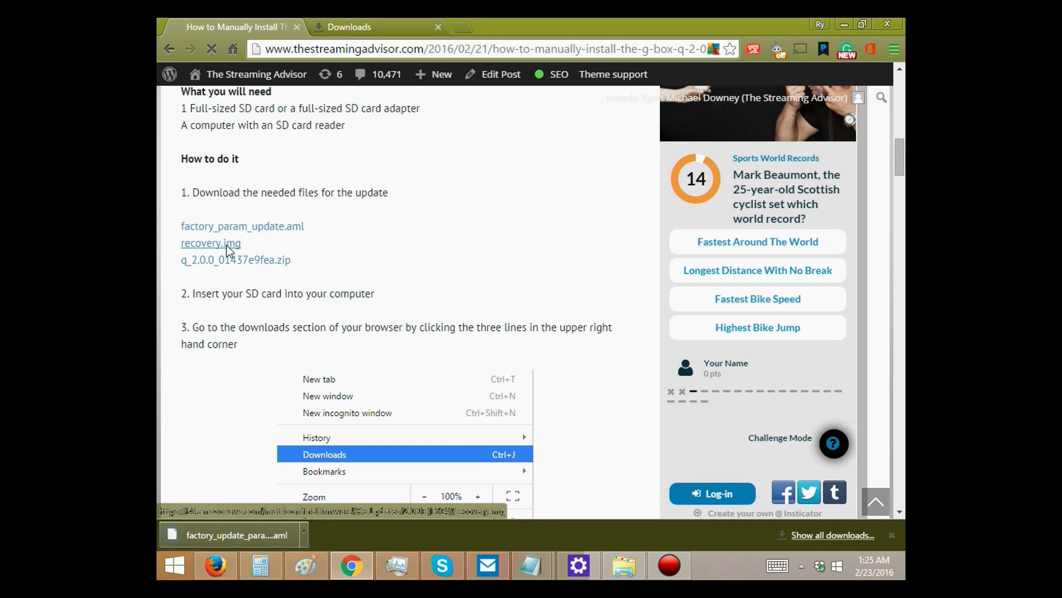
click(232, 259)
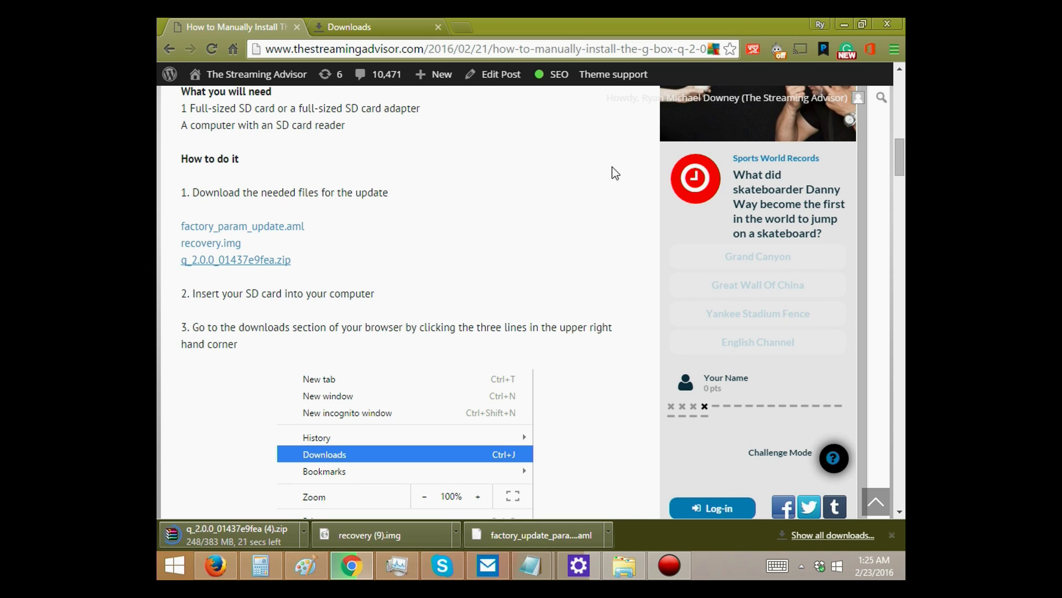
Open the browser's downloads list and reload it
mouse_move(845, 100)
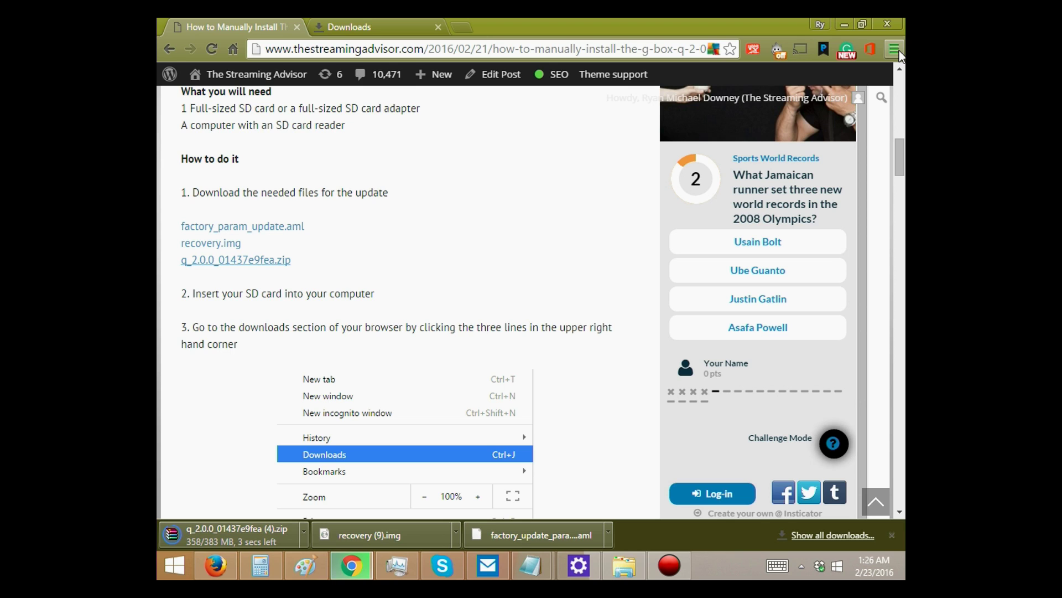
click(895, 50)
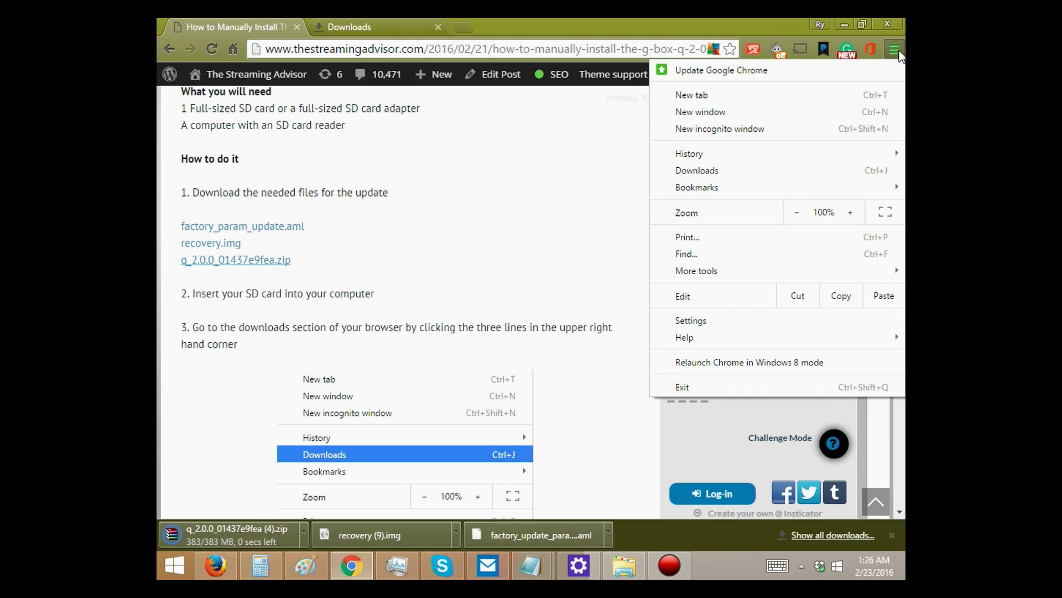
key(ctrl+j)
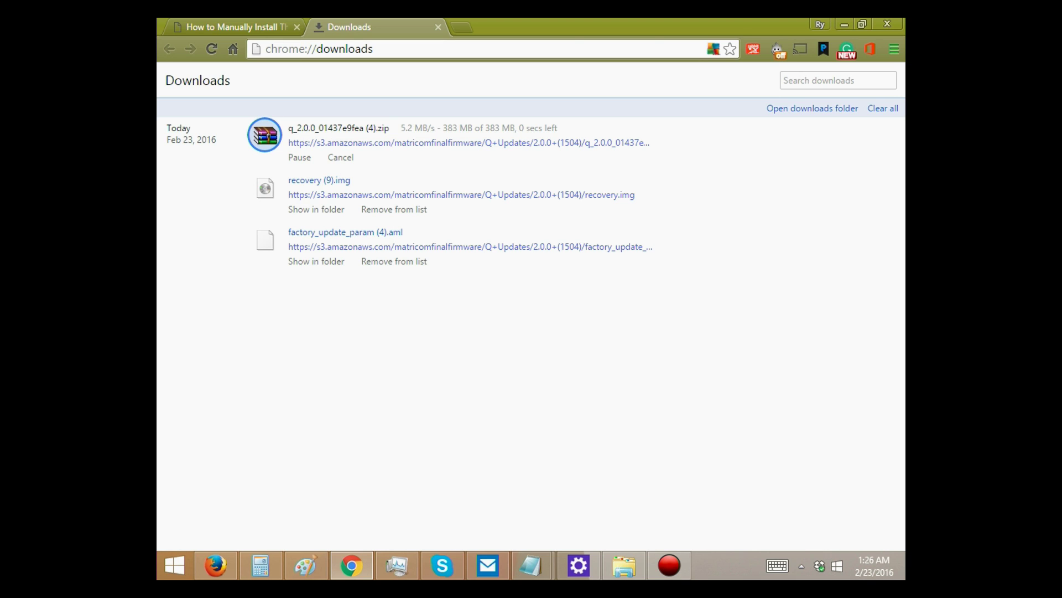
key(ctrl+Tab)
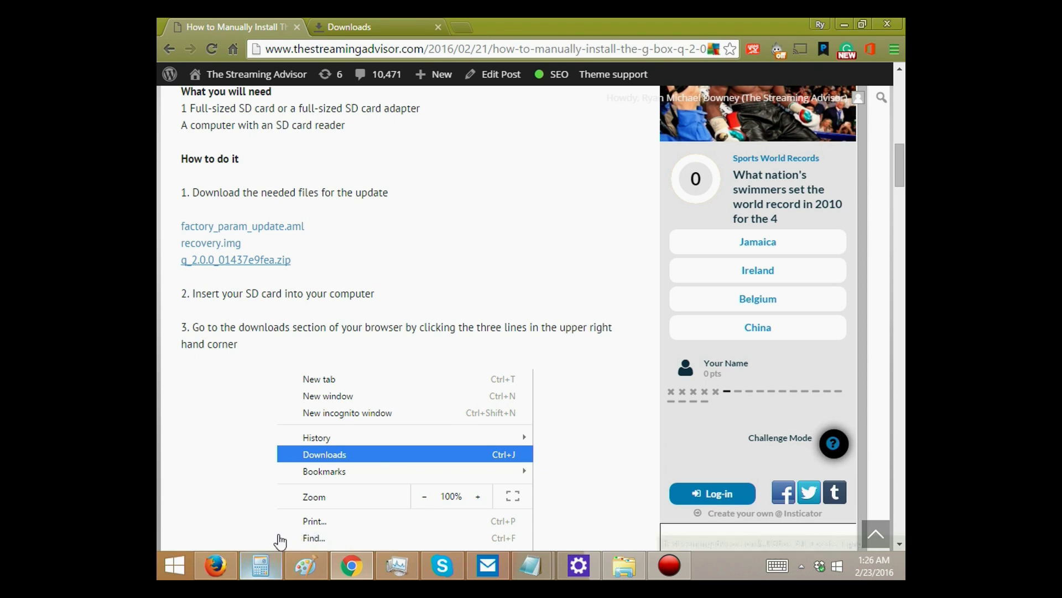
key(ctrl+Tab)
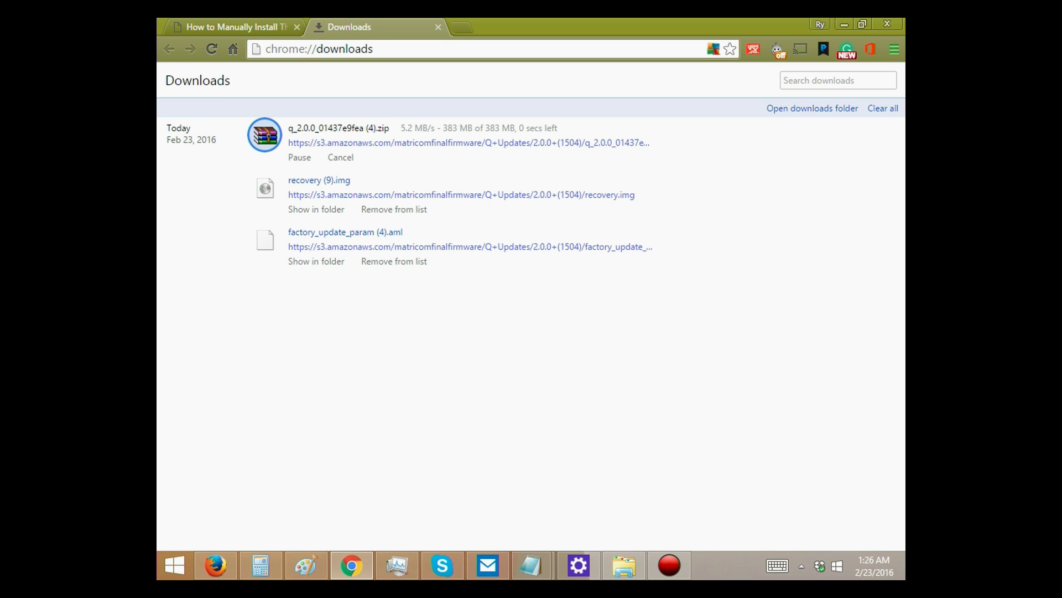
click(212, 49)
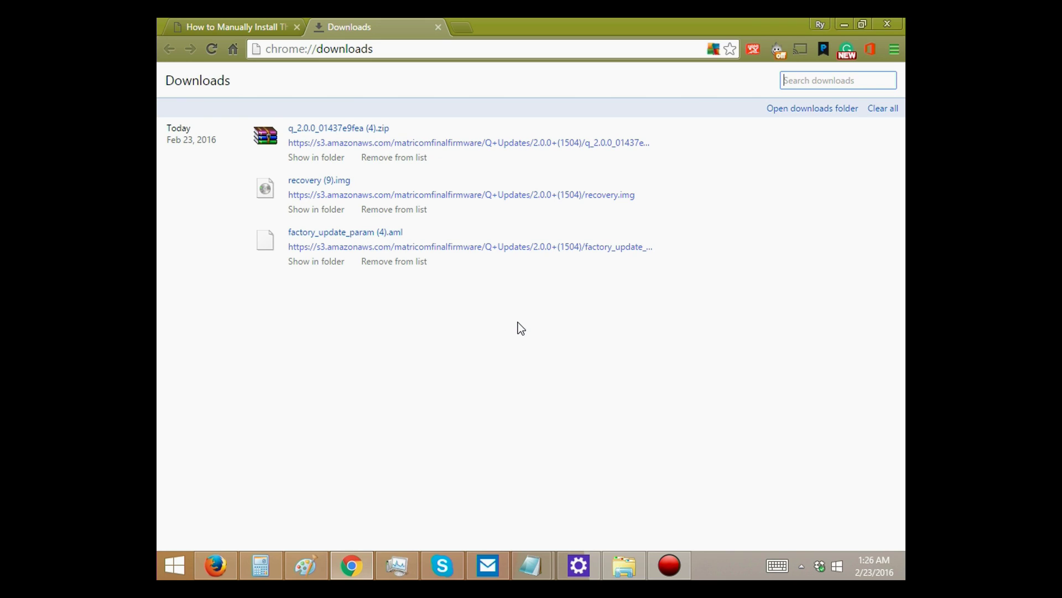
Show factory_update_param (4).aml in its folder and copy it together with q_2.0.0_01437e9fea (3) and recovery (8)
click(326, 264)
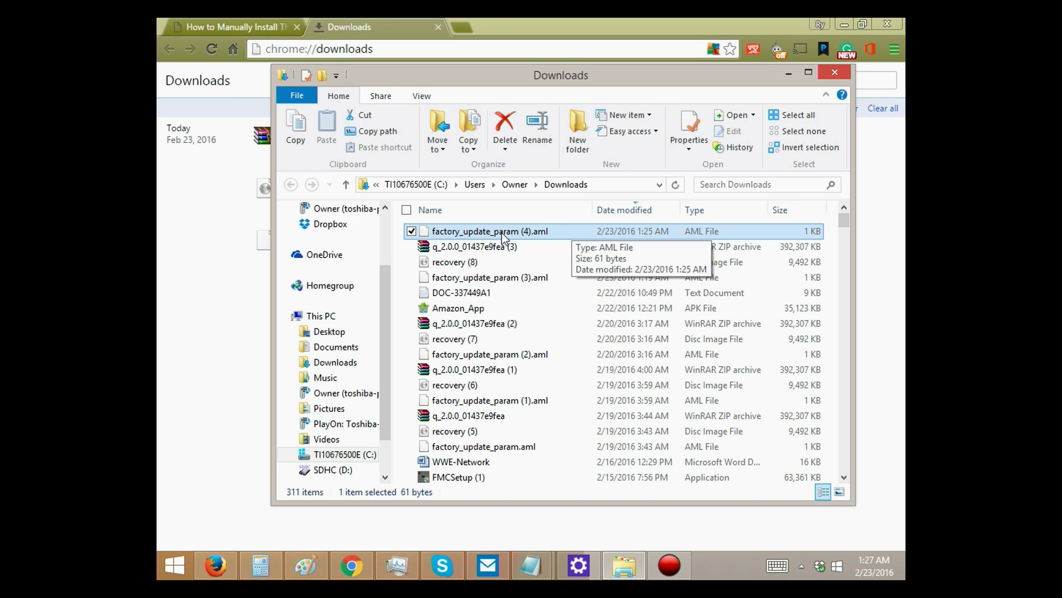
ctrl+click(466, 248)
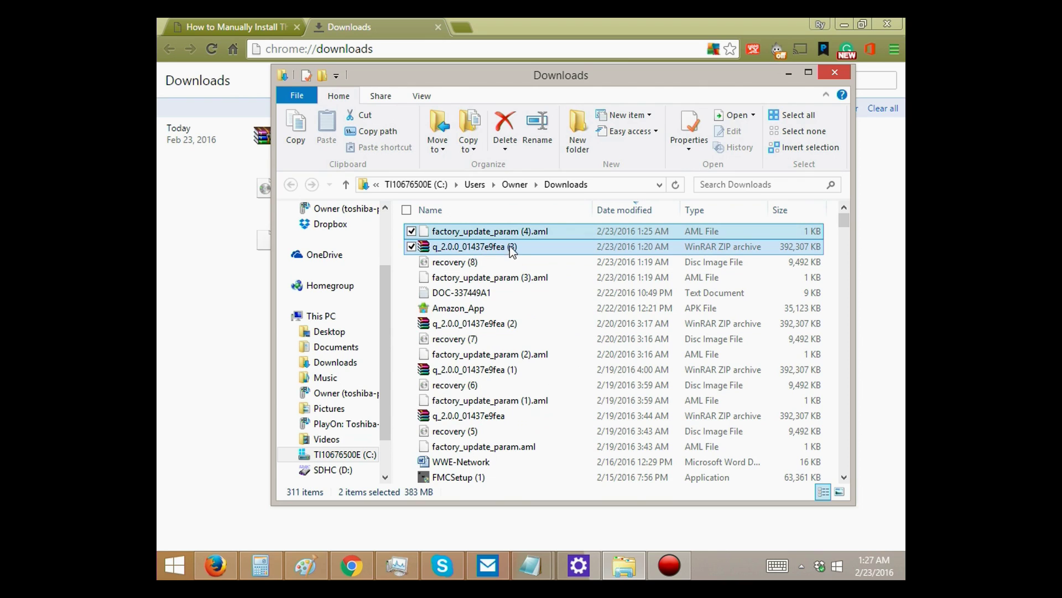
ctrl+click(472, 264)
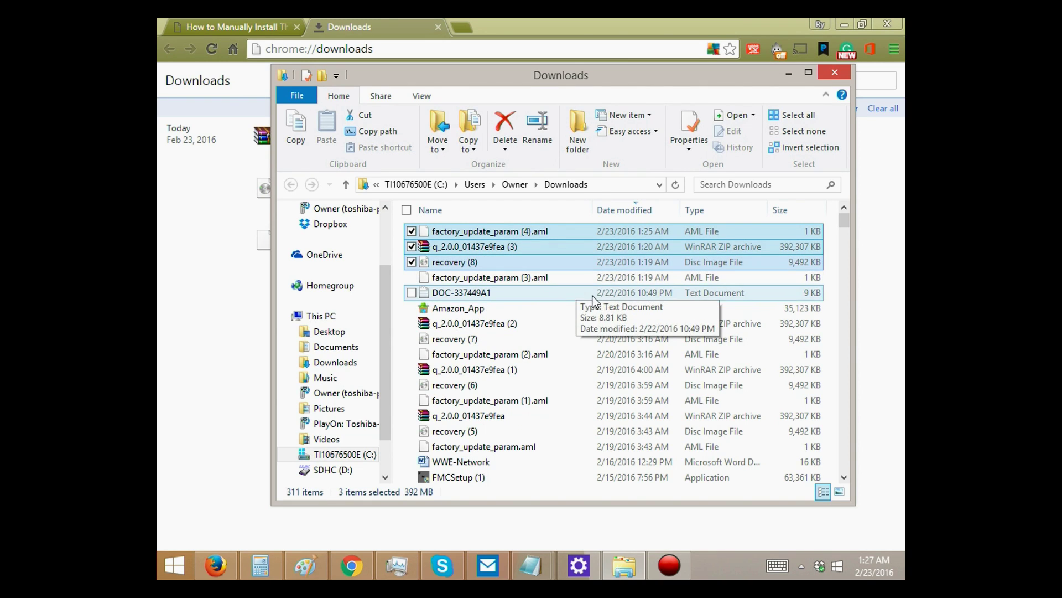
right_click(596, 246)
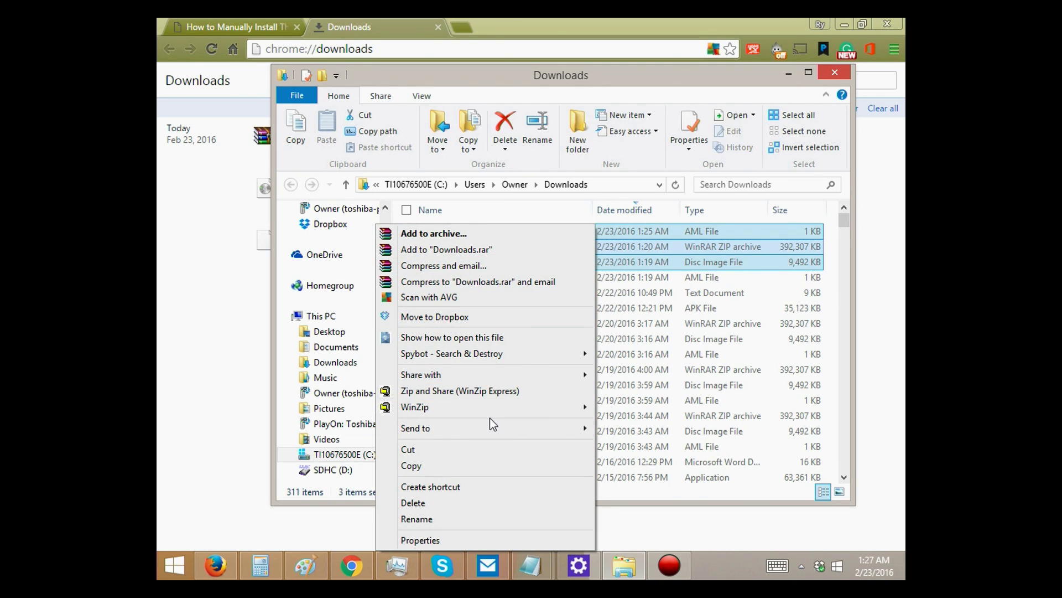
click(457, 462)
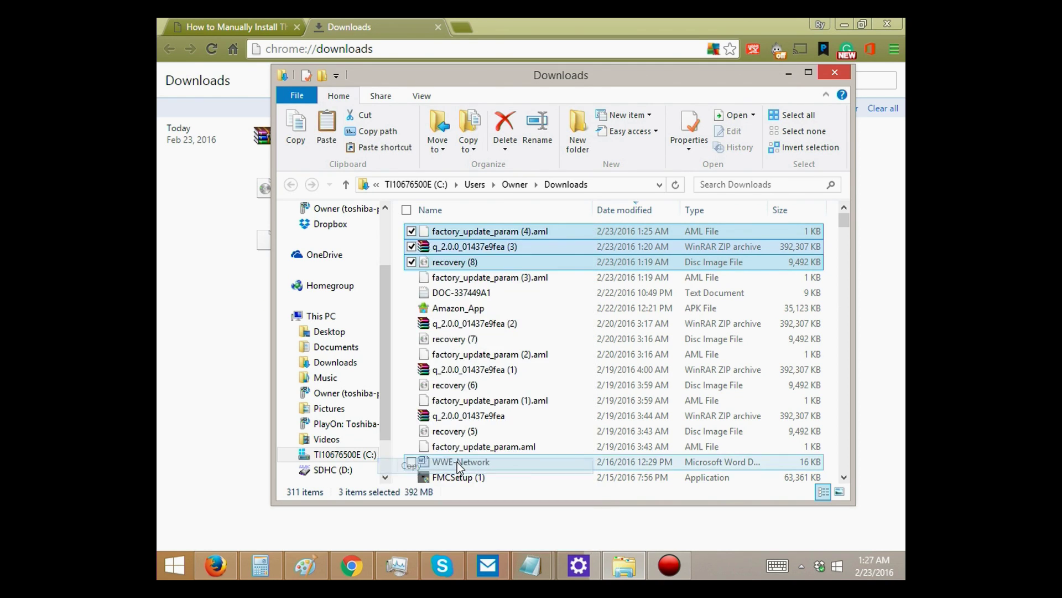
Switch back to File Explorer, go to This PC and open the format settings for the SDHC (D:) card
click(233, 471)
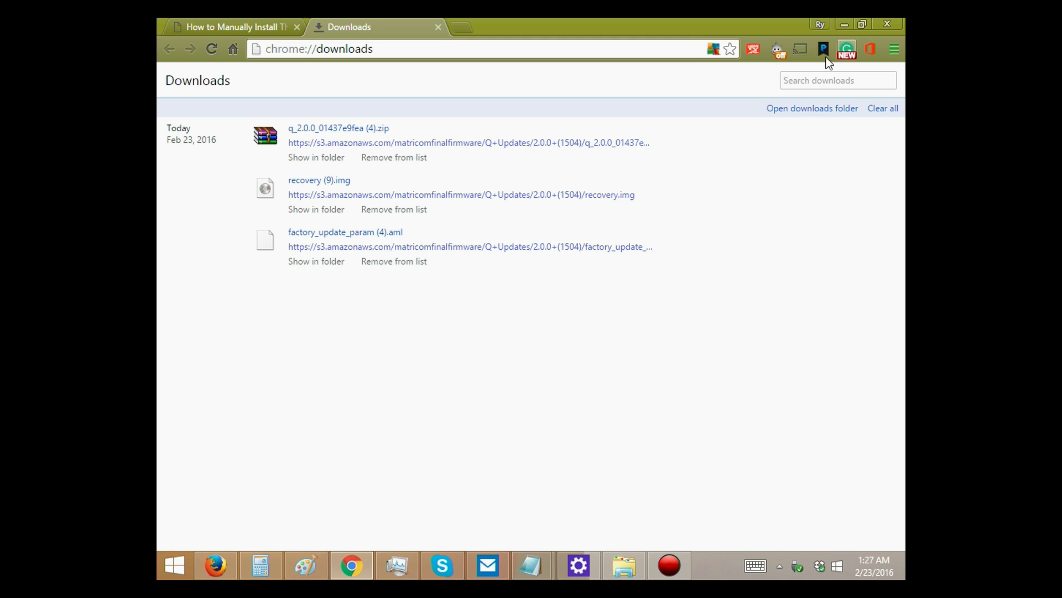
mouse_move(621, 574)
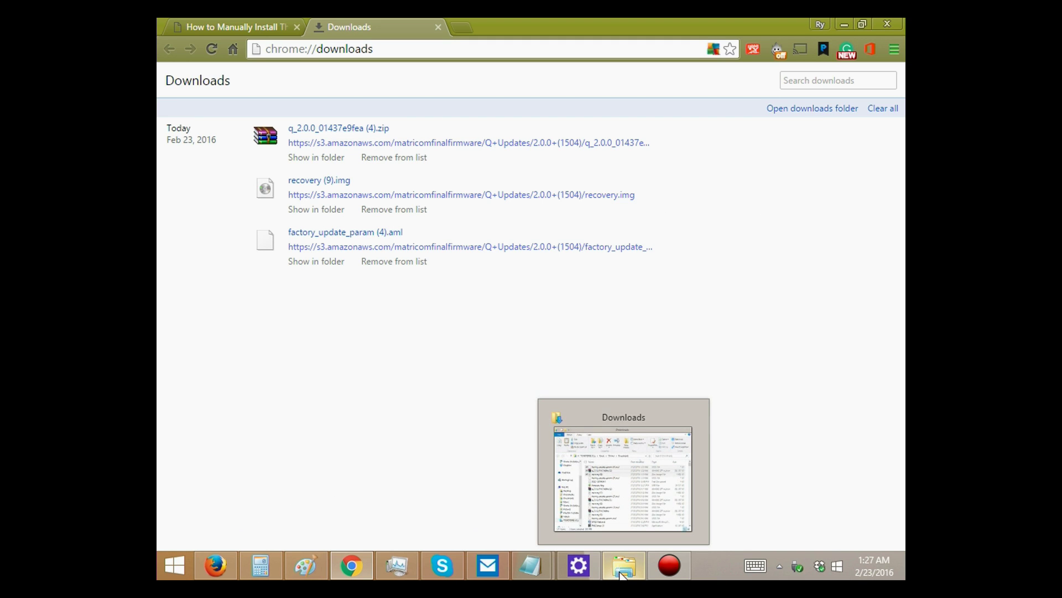
click(622, 573)
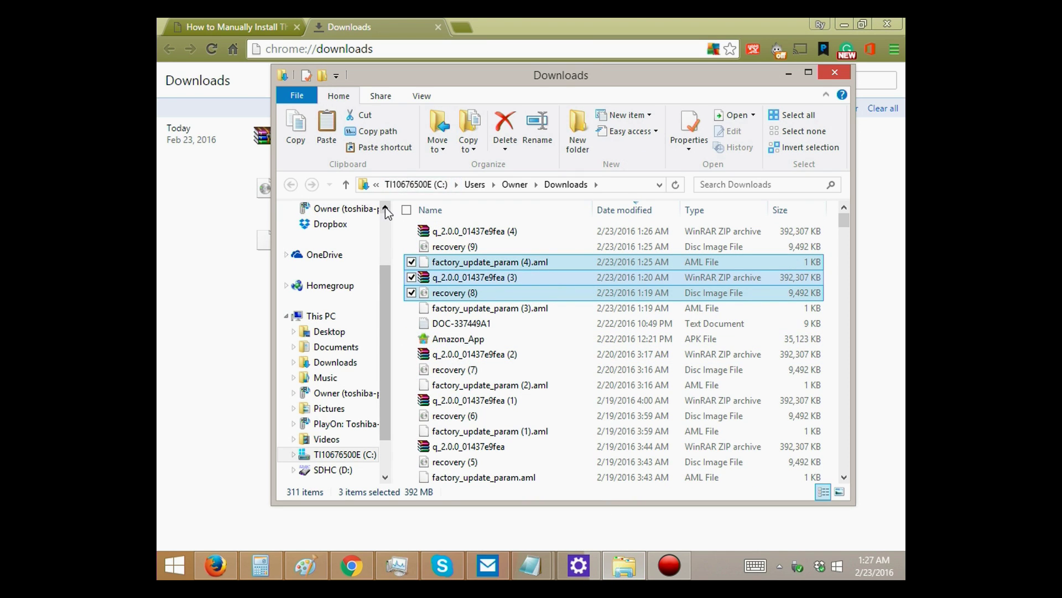
scroll(386, 209, up, 2)
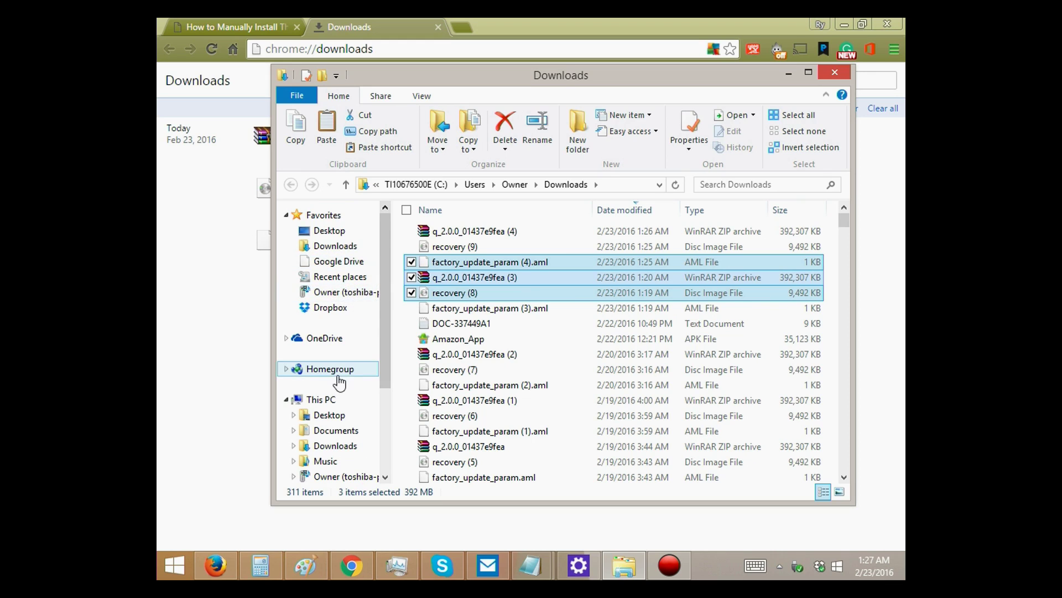
click(326, 399)
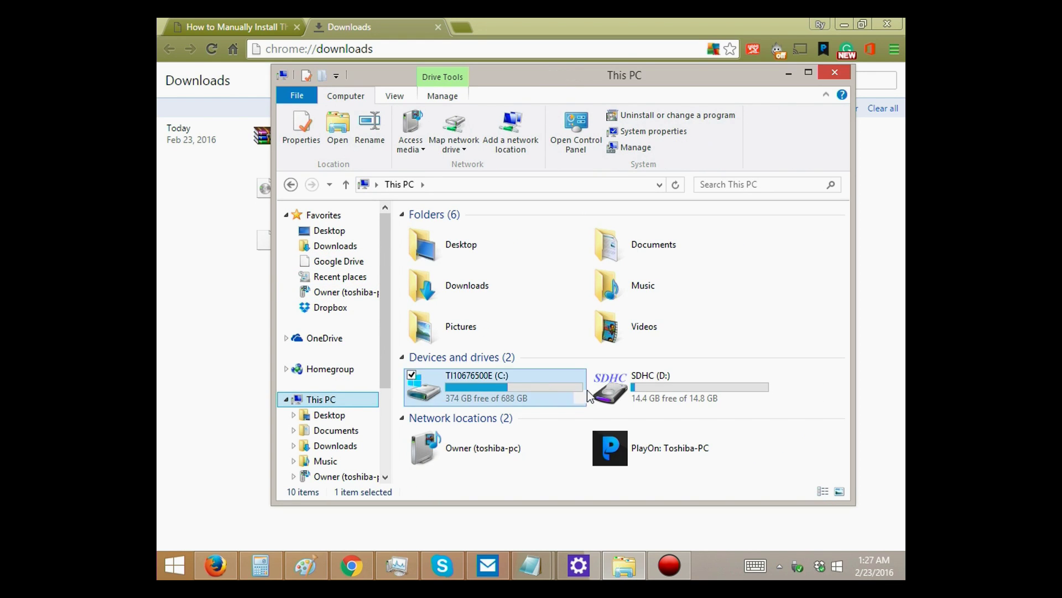
right_click(651, 380)
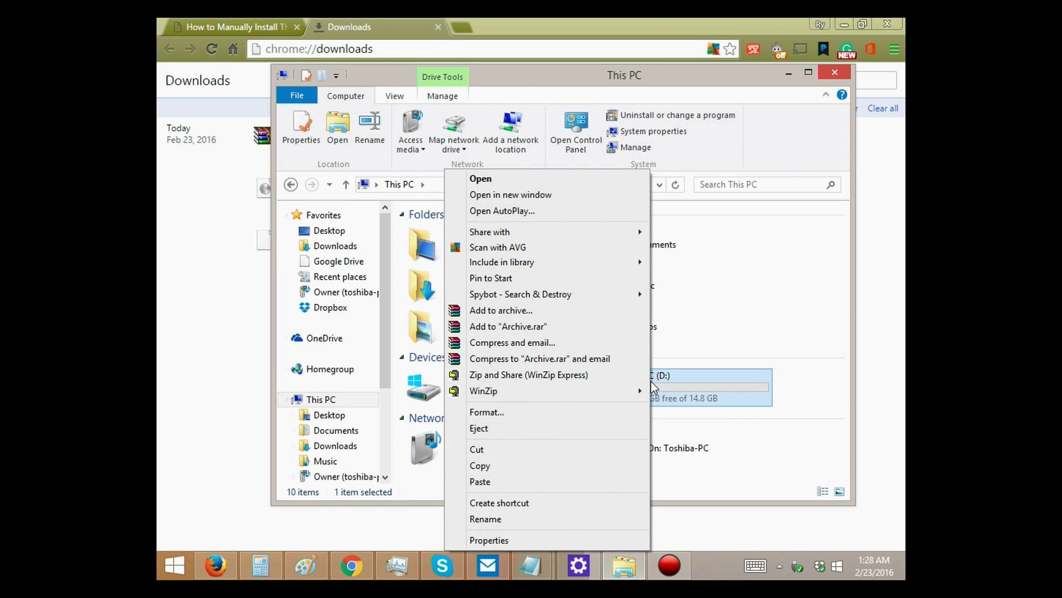
click(585, 412)
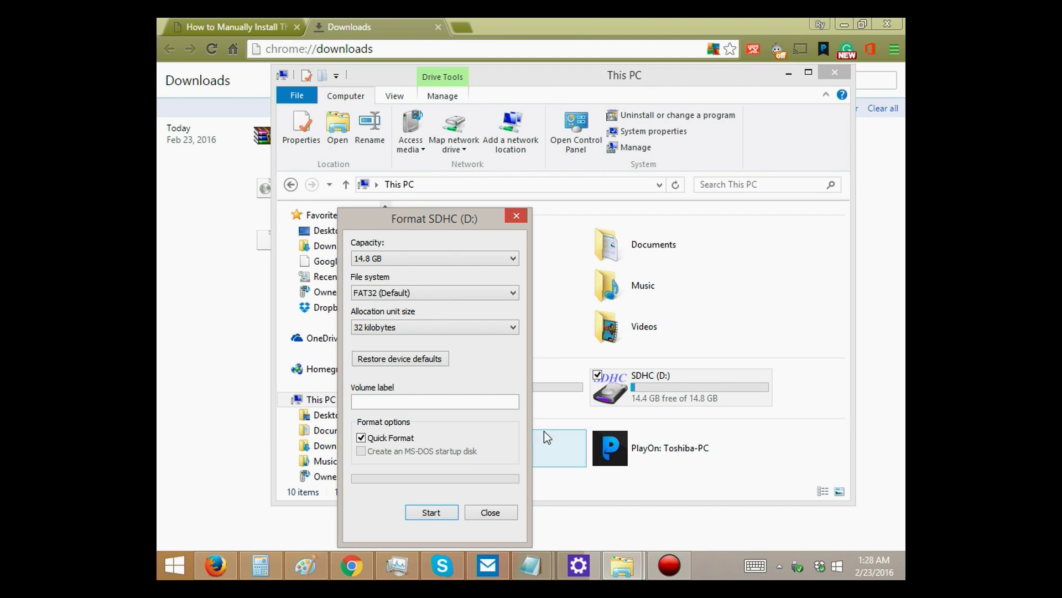
click(432, 512)
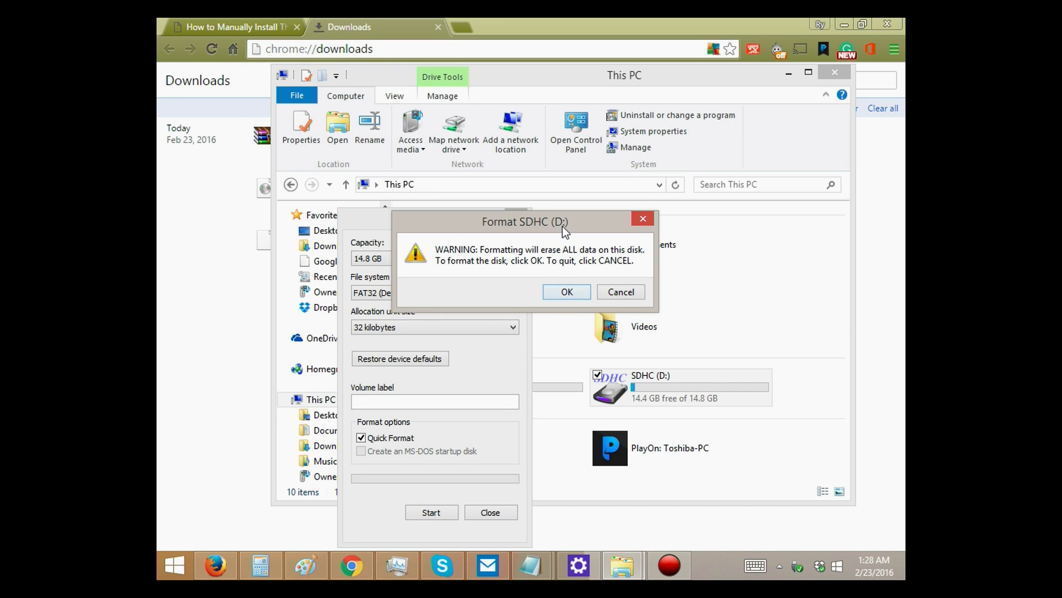
drag(562, 226, 716, 212)
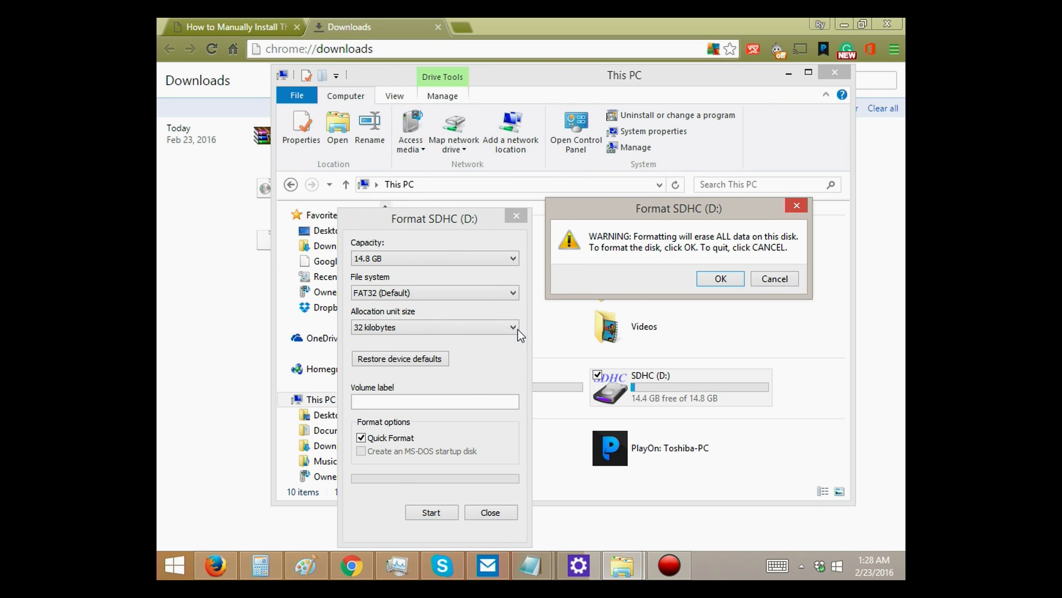
click(770, 278)
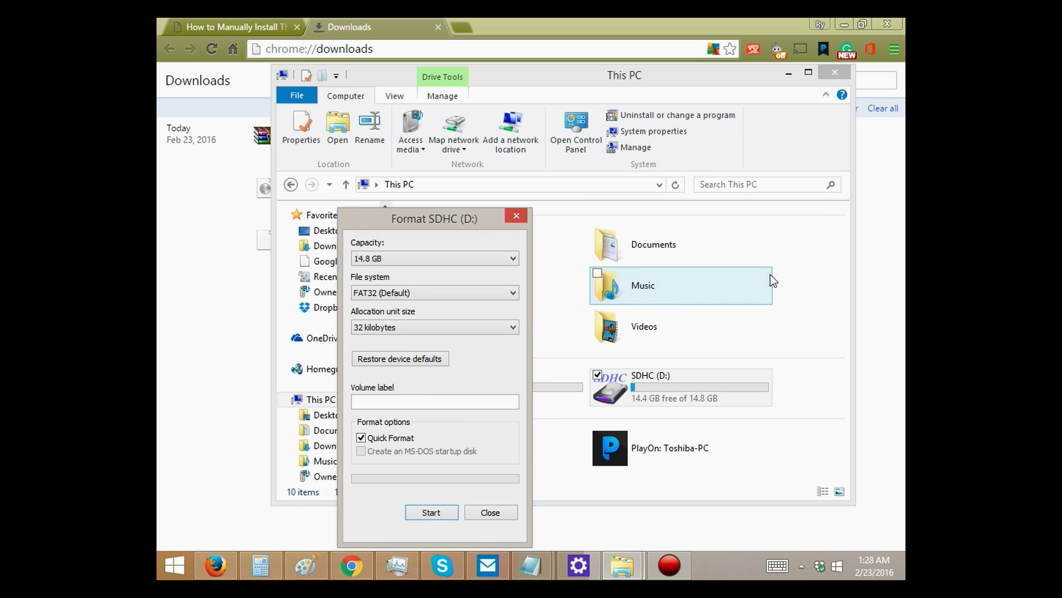
Set the allocation unit size to Default allocation size and quick-format the SDHC (D:) card as FAT32
click(514, 327)
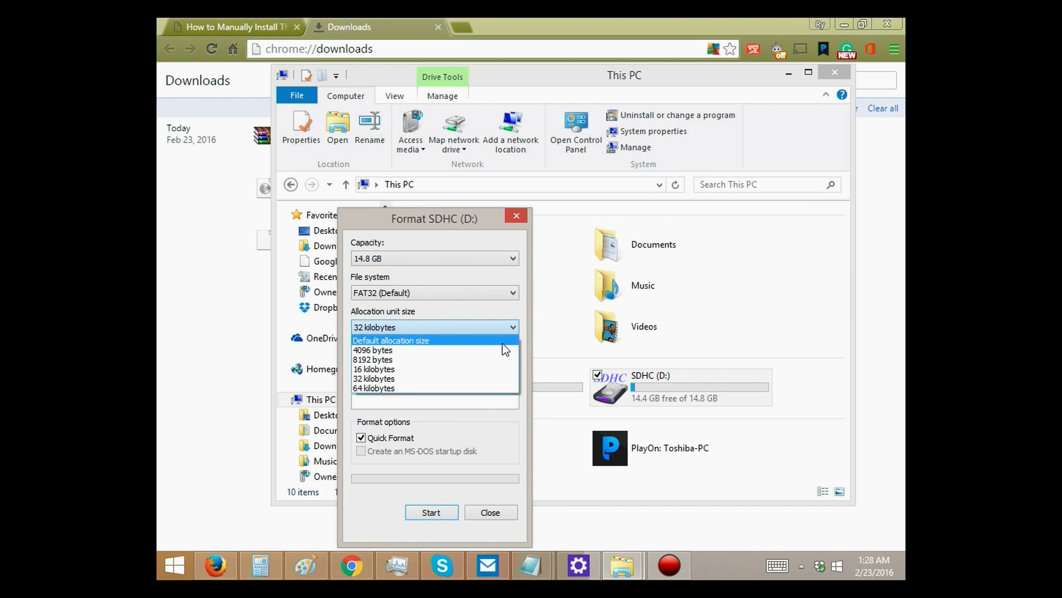
click(503, 343)
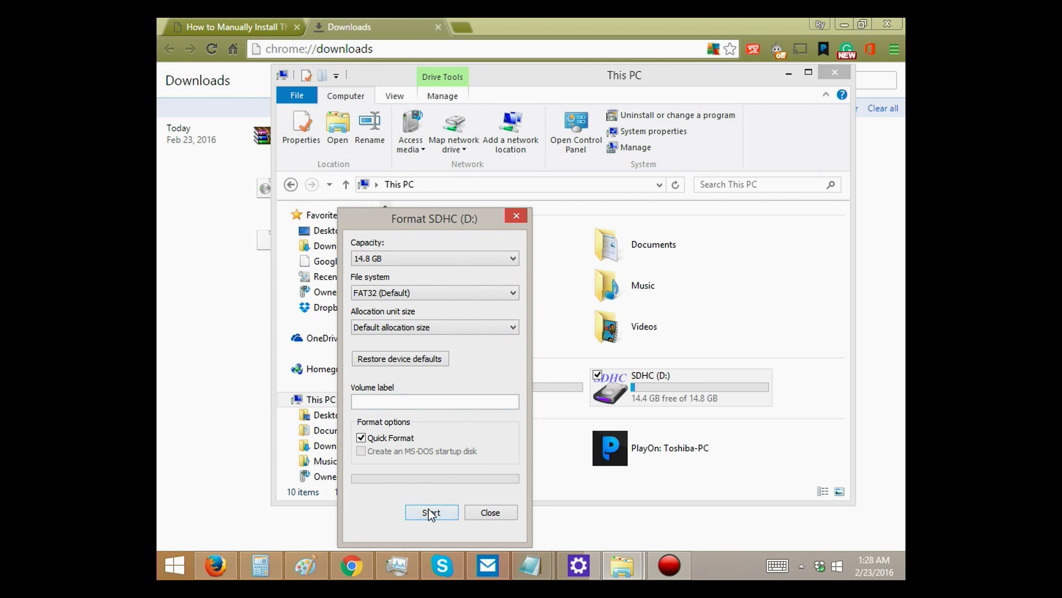
click(435, 362)
click(435, 514)
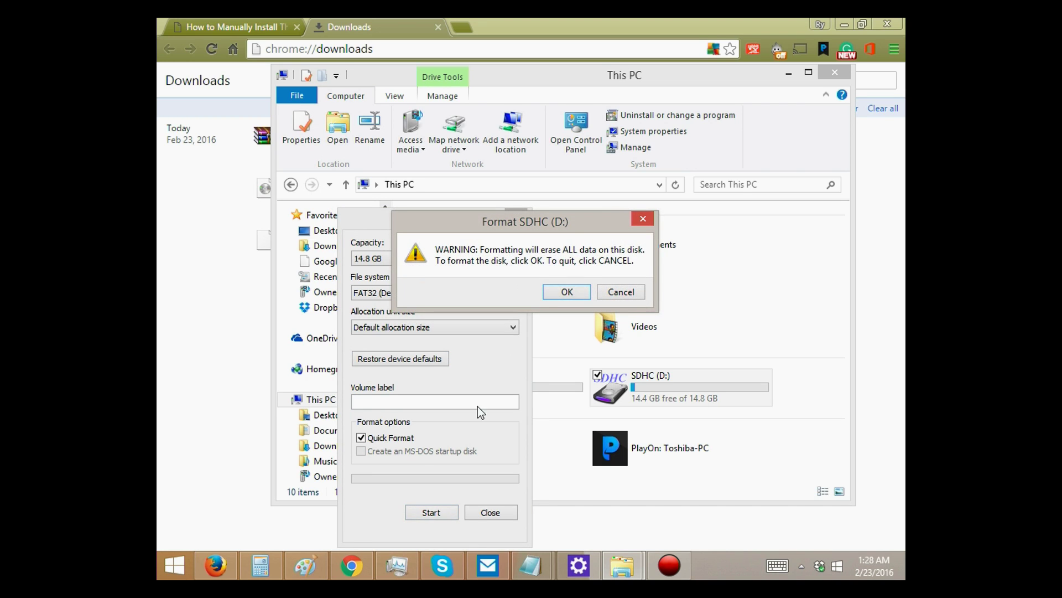
click(568, 292)
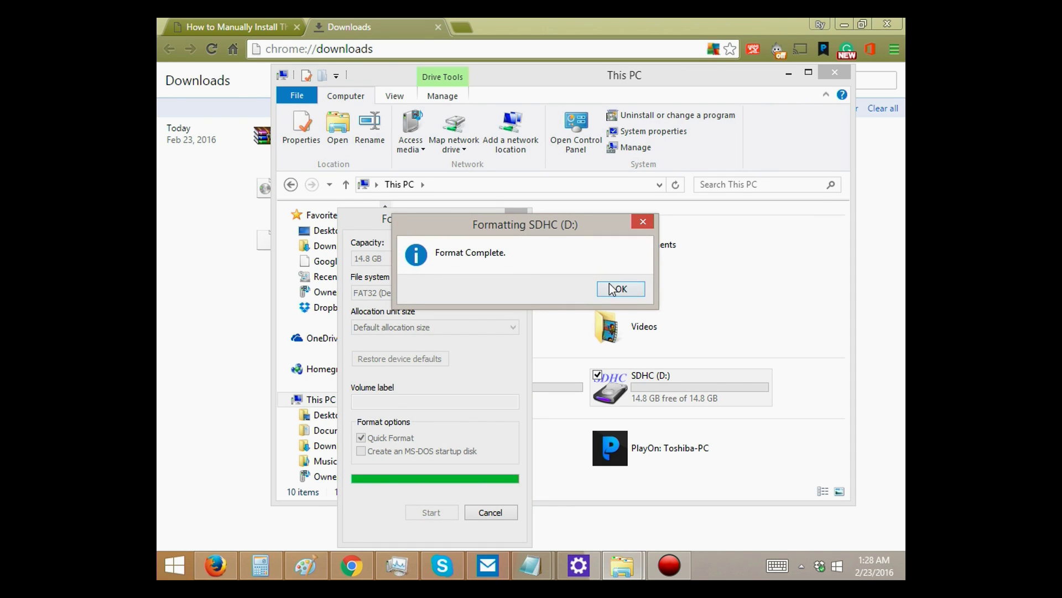
click(623, 290)
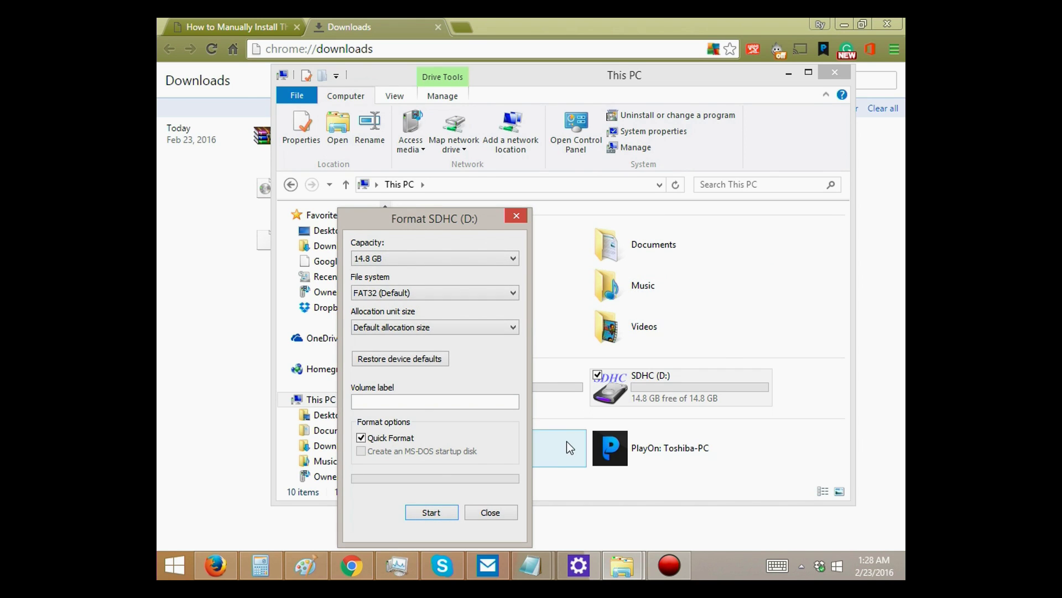
Close the format settings and paste the three copied update files onto the SDHC (D:) card
click(506, 518)
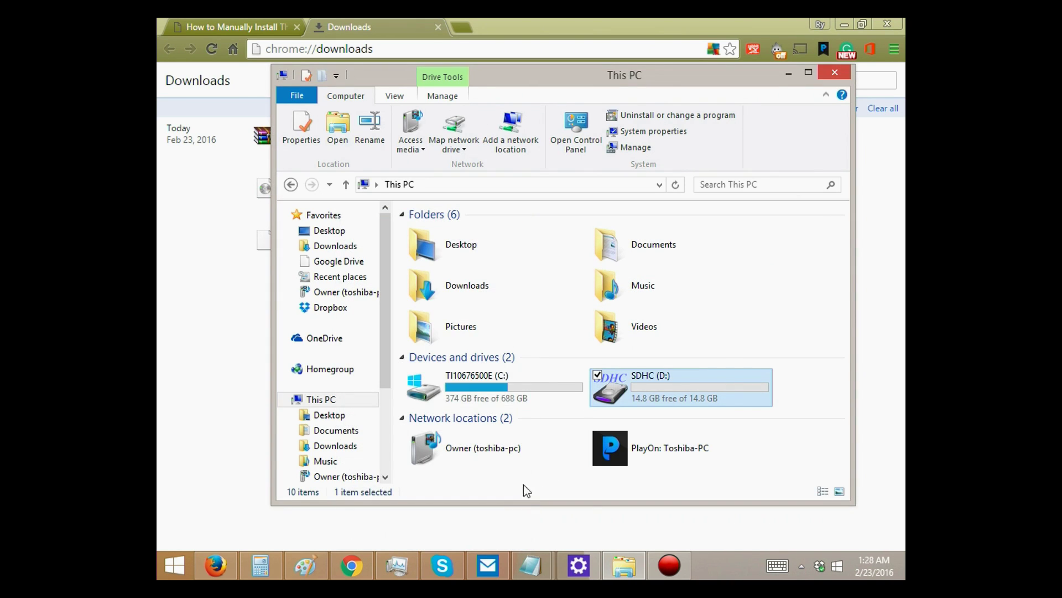
double_click(618, 381)
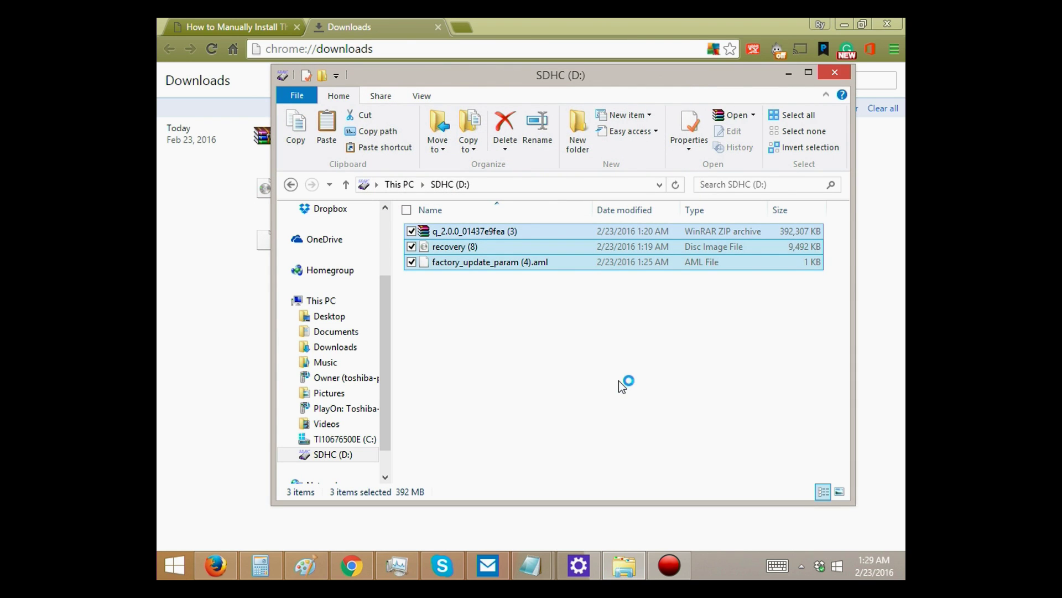
click(618, 381)
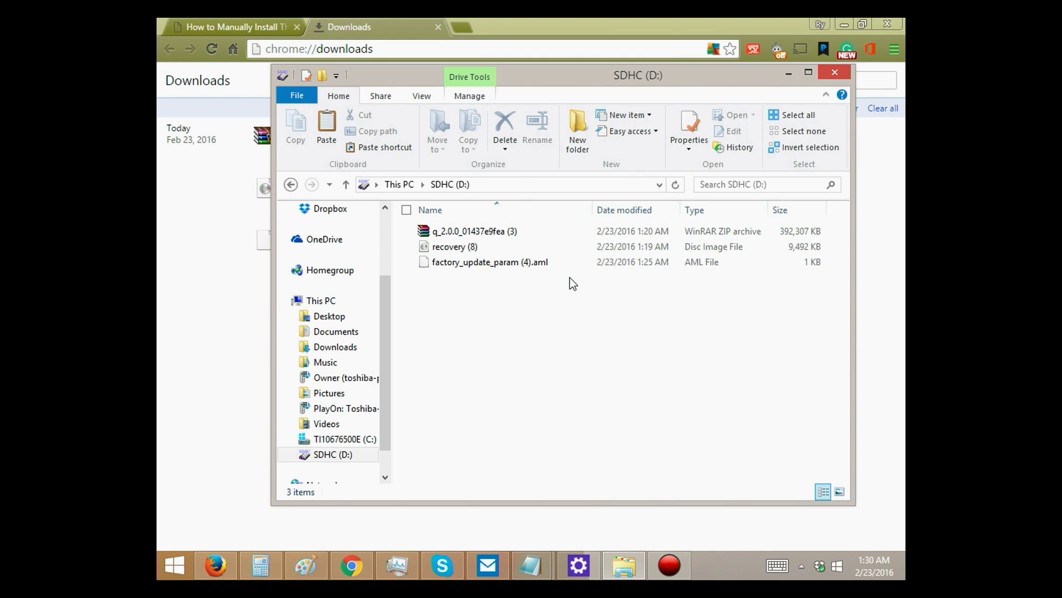
Rename the q_2.0.0_01437e9fea (3) archive on the SD card as q_2.0.0_01437e9fea
click(509, 235)
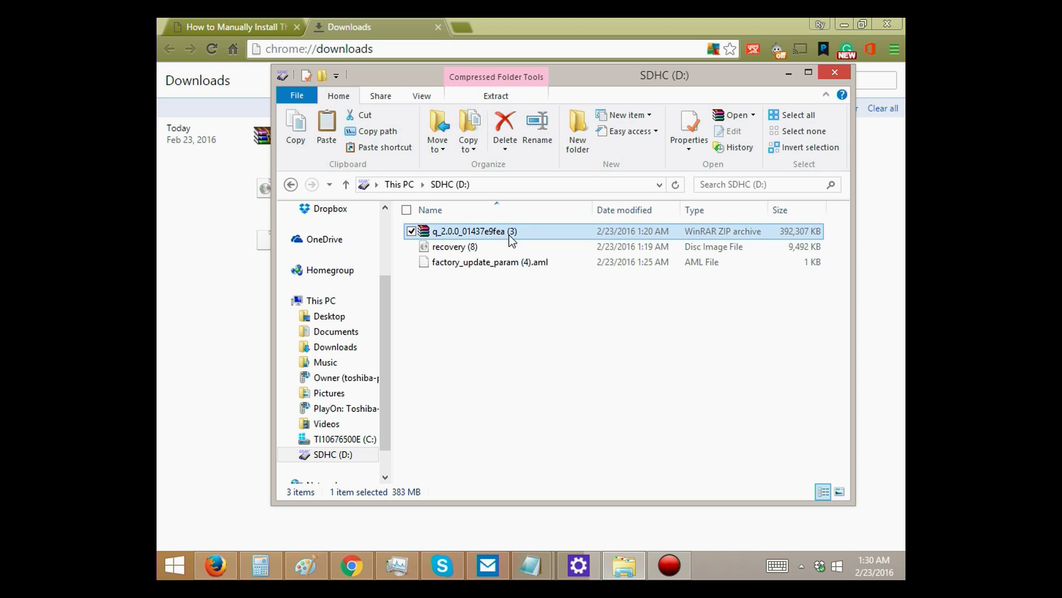
click(509, 234)
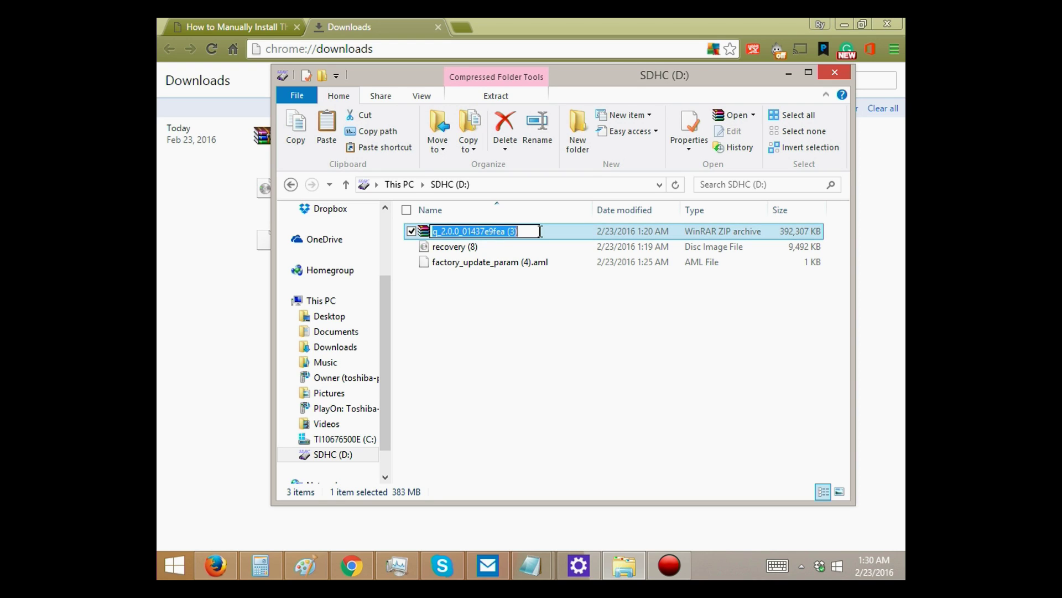
click(540, 231)
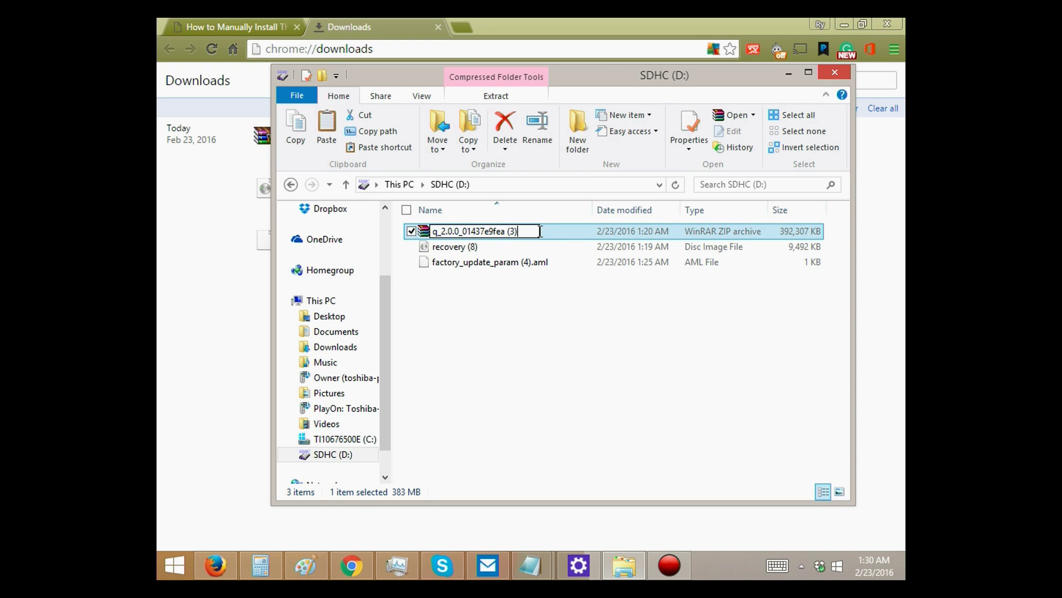
key(BackSpace)
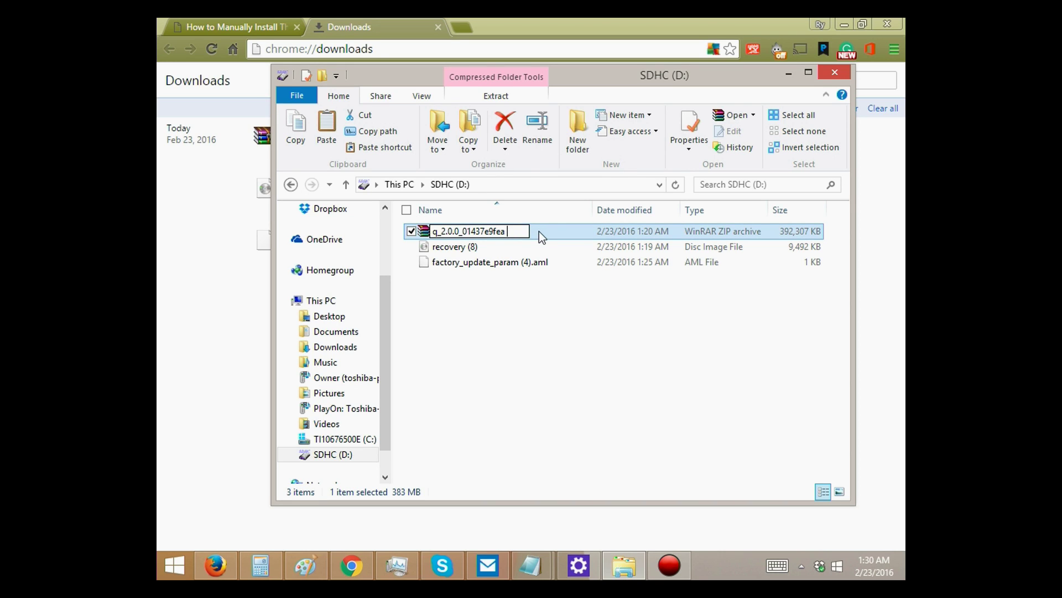
key(Return)
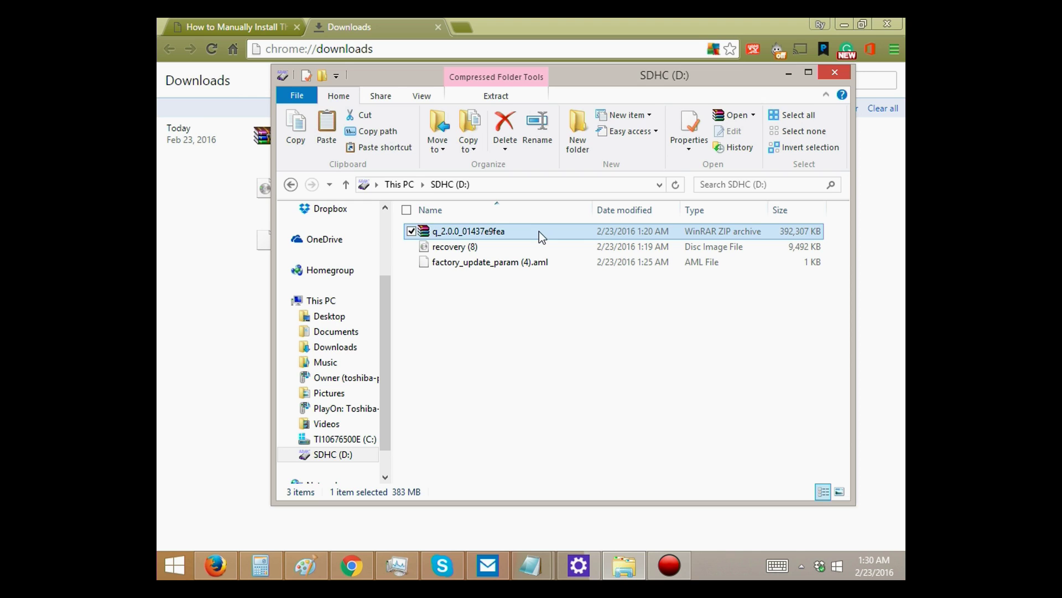
Rename the recovery (8) disc image on the SD card as recovery
click(509, 247)
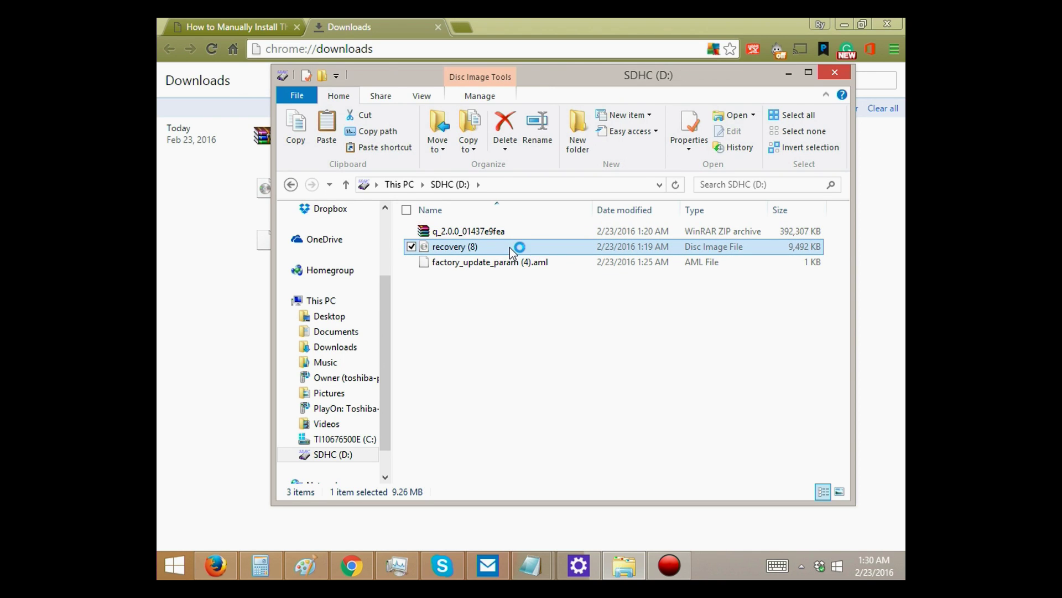
key(F2)
key(End)
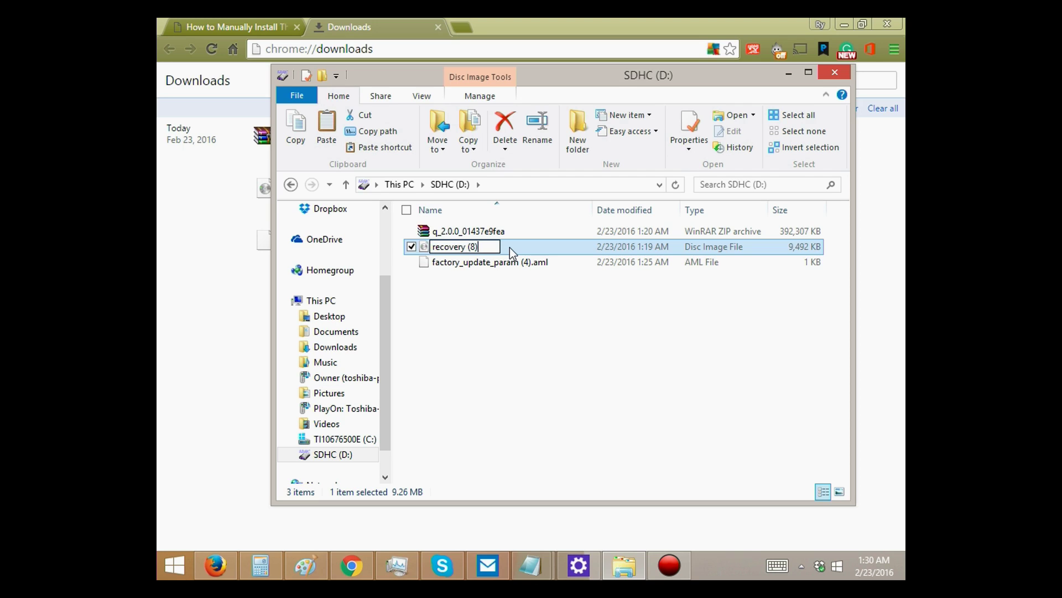
key(BackSpace)
key(BackSpace)
key(BackSpace)
click(517, 284)
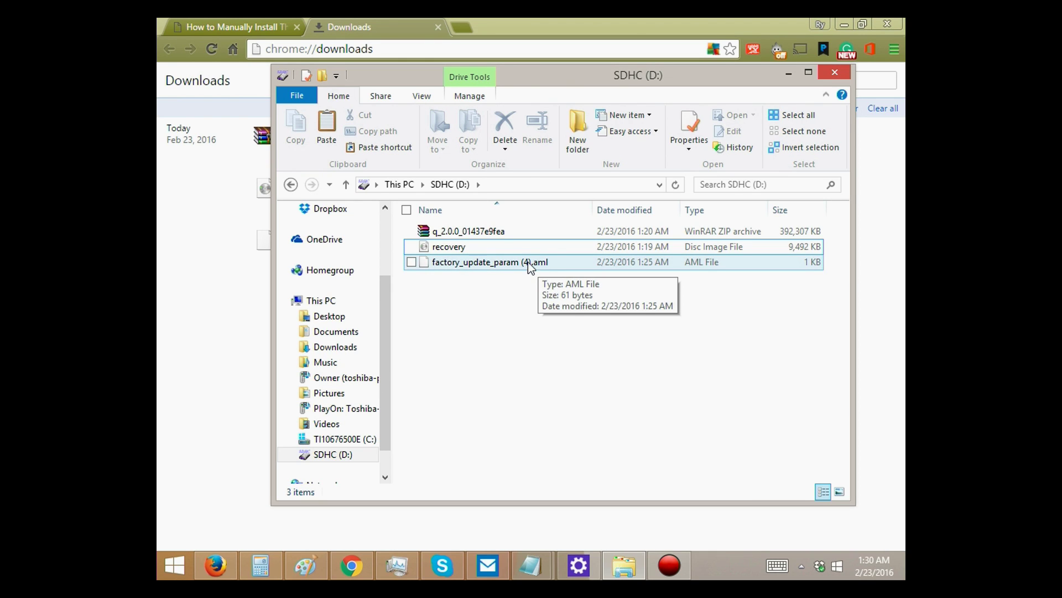
Rename factory_update_param (4).aml on the SD card as factory_update_param.aml
click(527, 261)
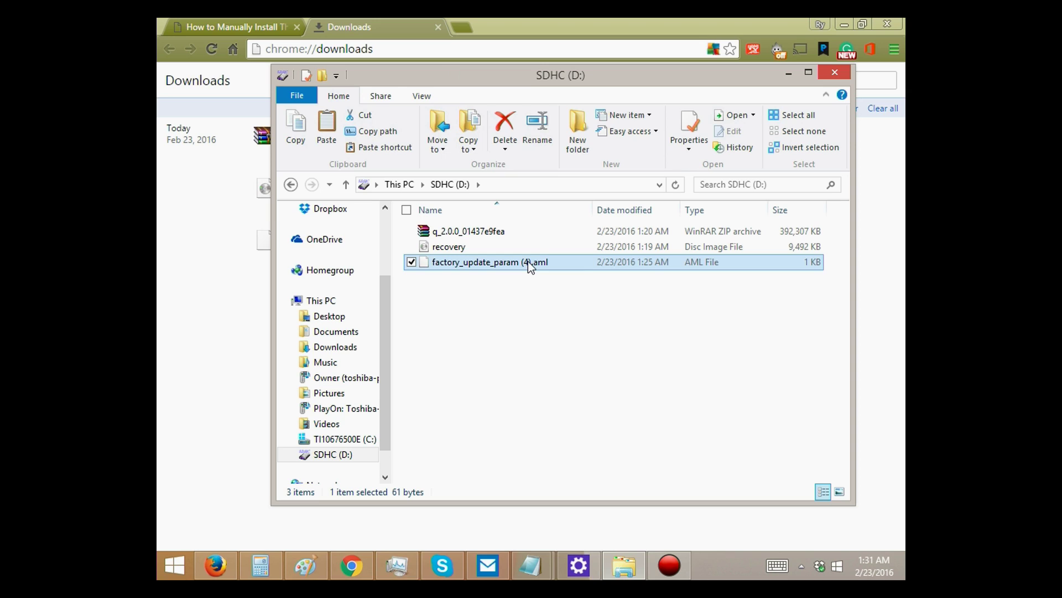
click(528, 262)
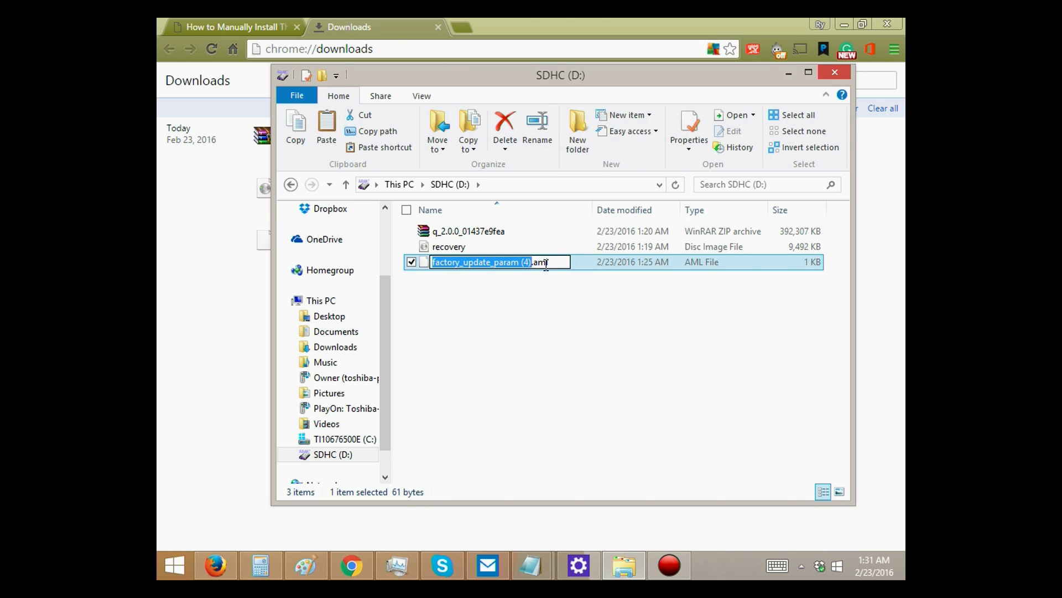
key(Right)
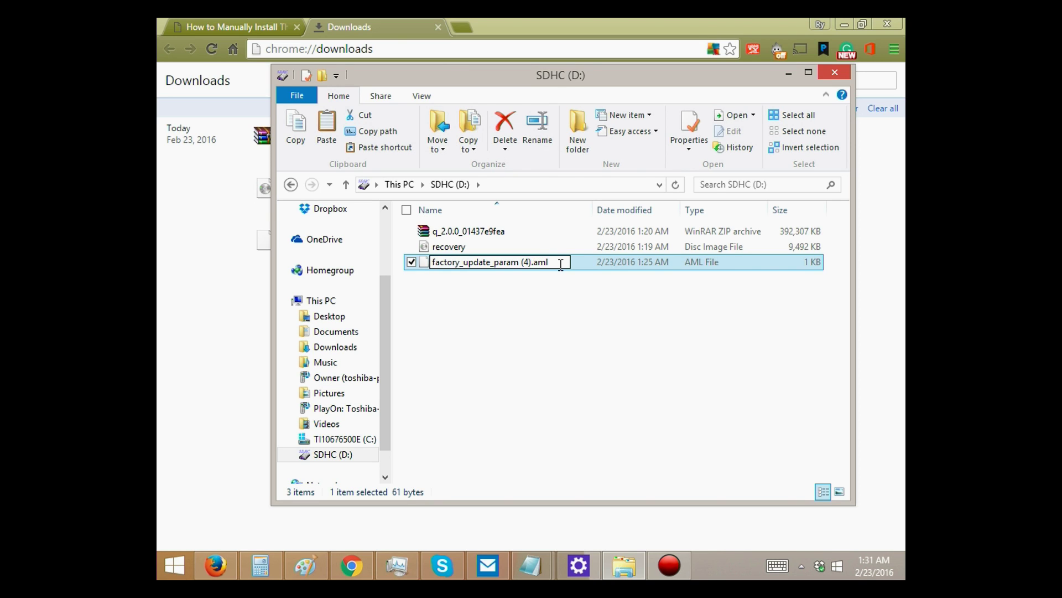
key(BackSpace)
key(BackSpace)
key(BackSpace)
key(BackSpace)
click(565, 321)
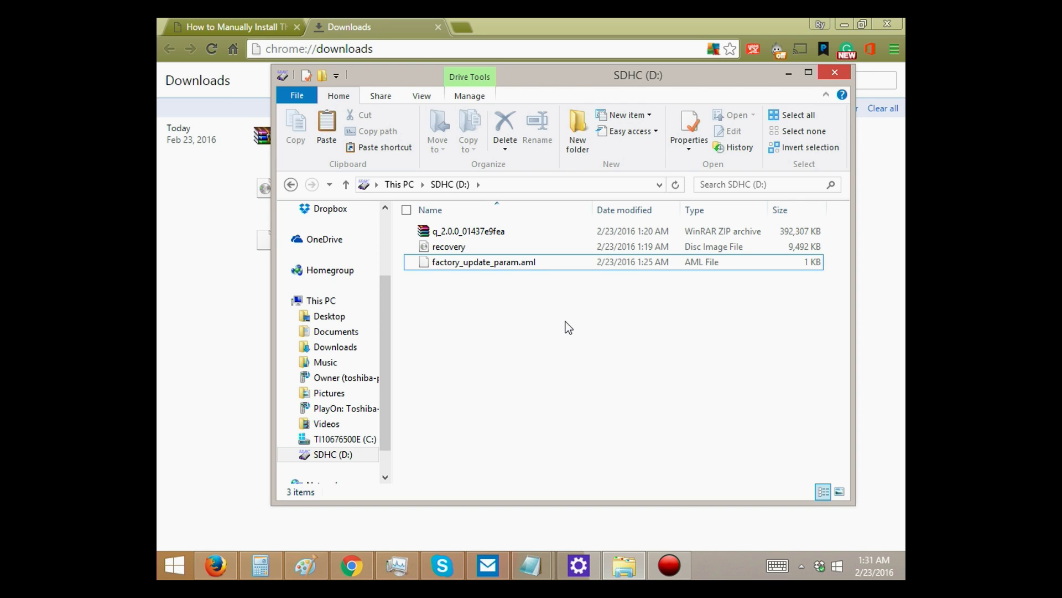
Close the File Explorer window and try to safely eject the SDHC card
click(835, 73)
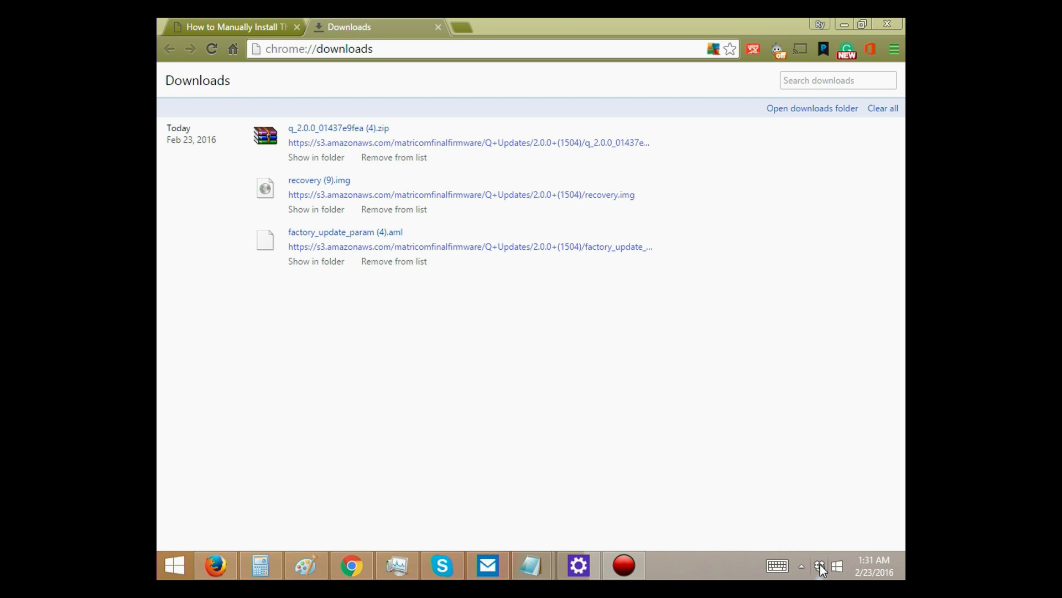
click(806, 566)
click(806, 526)
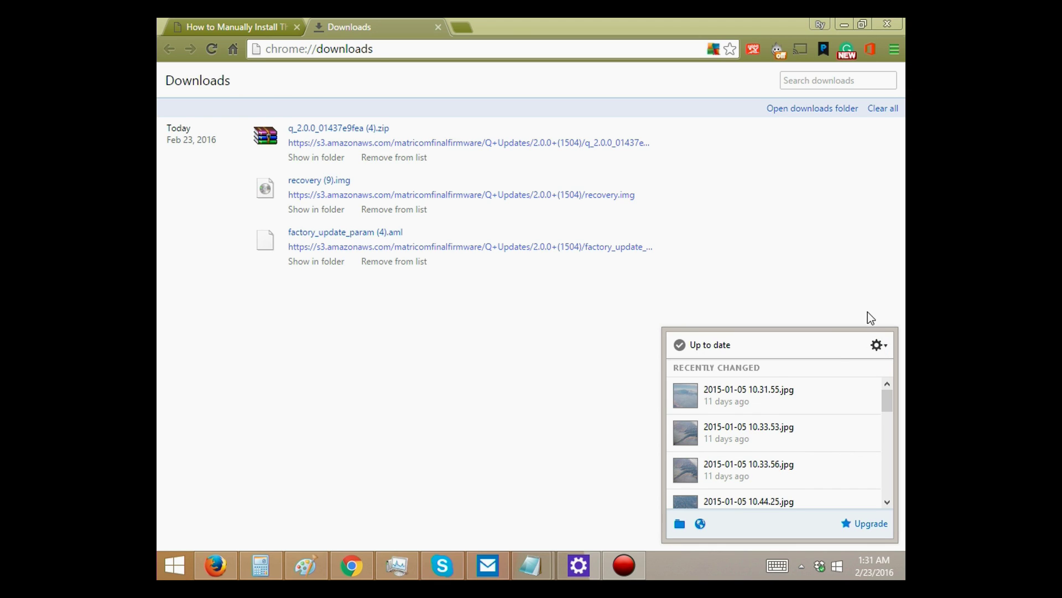
click(861, 297)
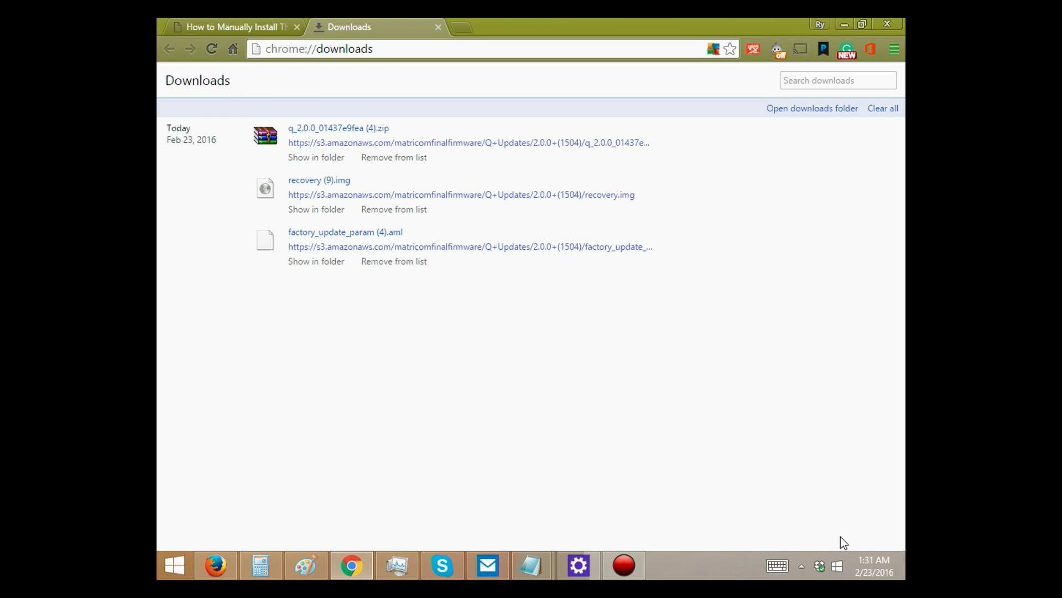
click(802, 566)
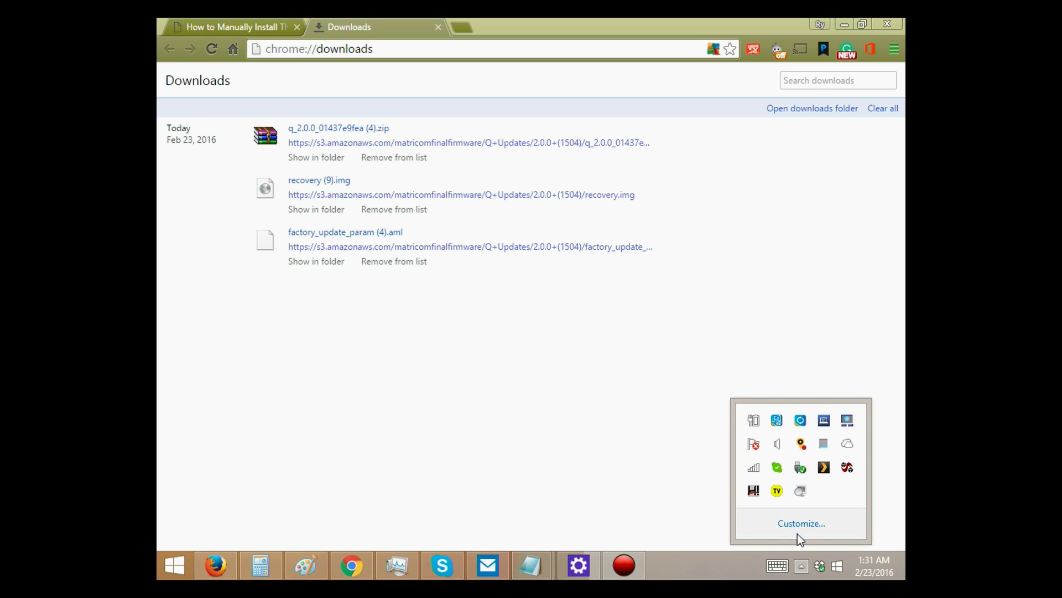
click(800, 470)
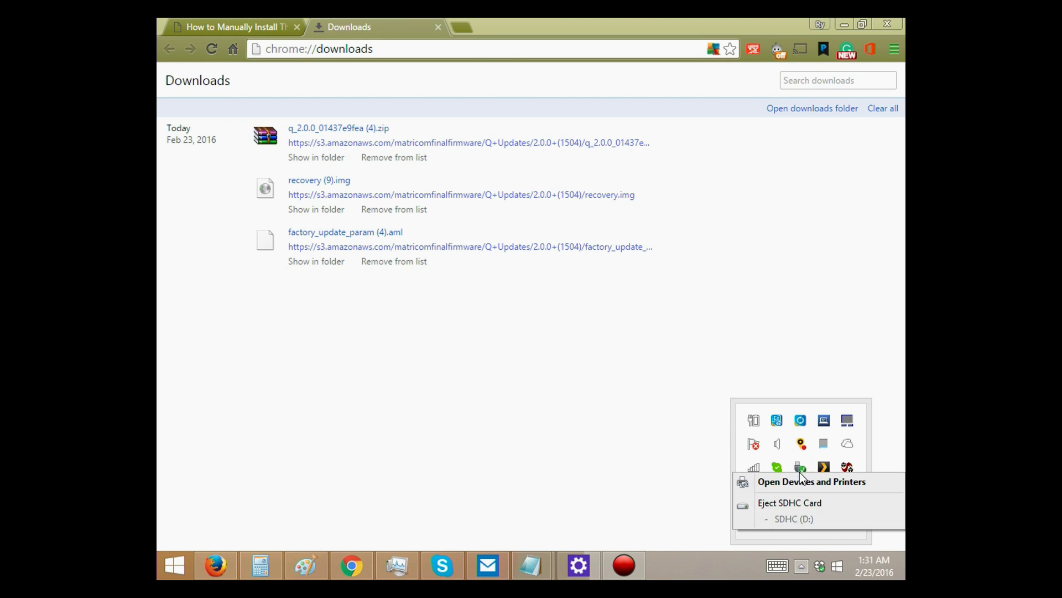
click(797, 503)
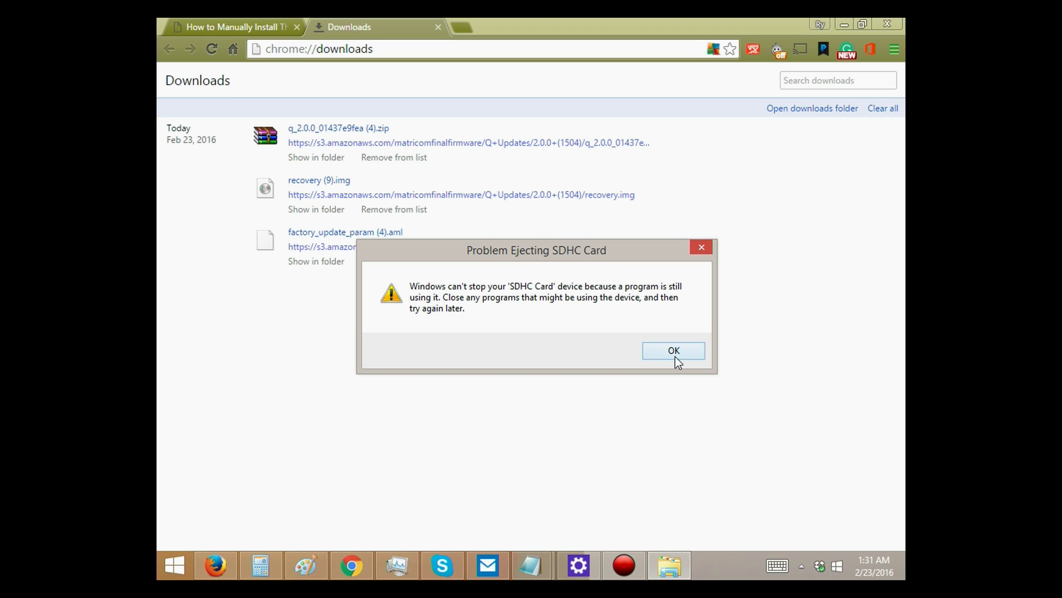
click(675, 356)
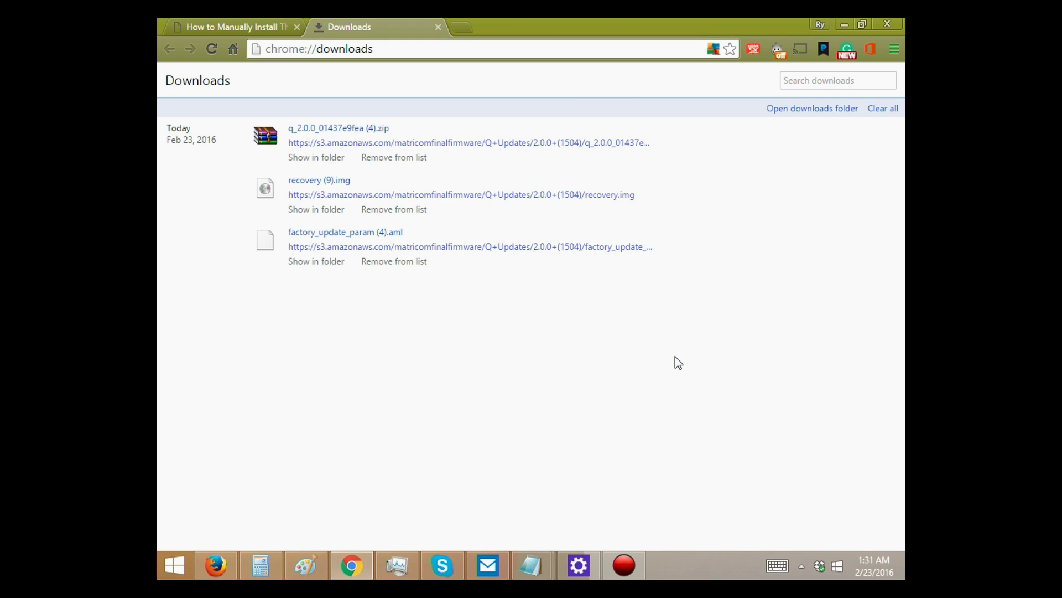
Close the browser's Downloads tab and try again to eject the SDHC card
click(437, 27)
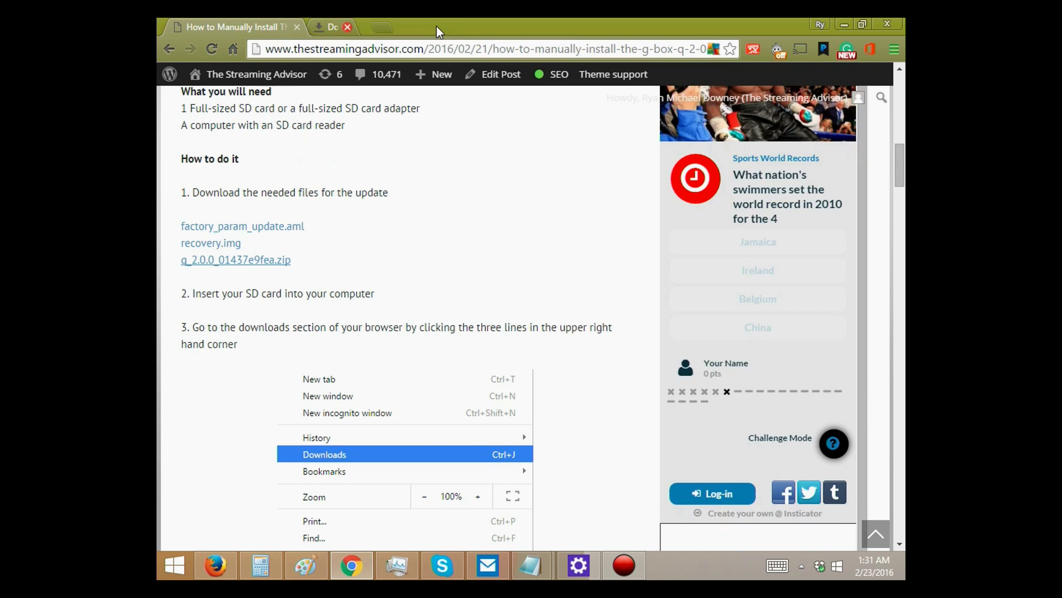
click(802, 563)
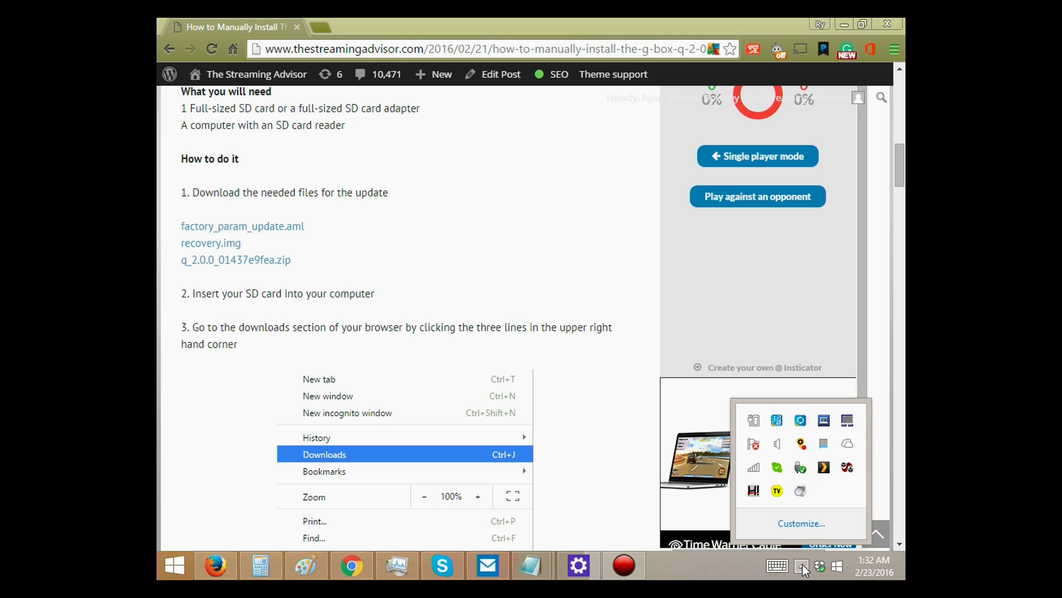
click(801, 469)
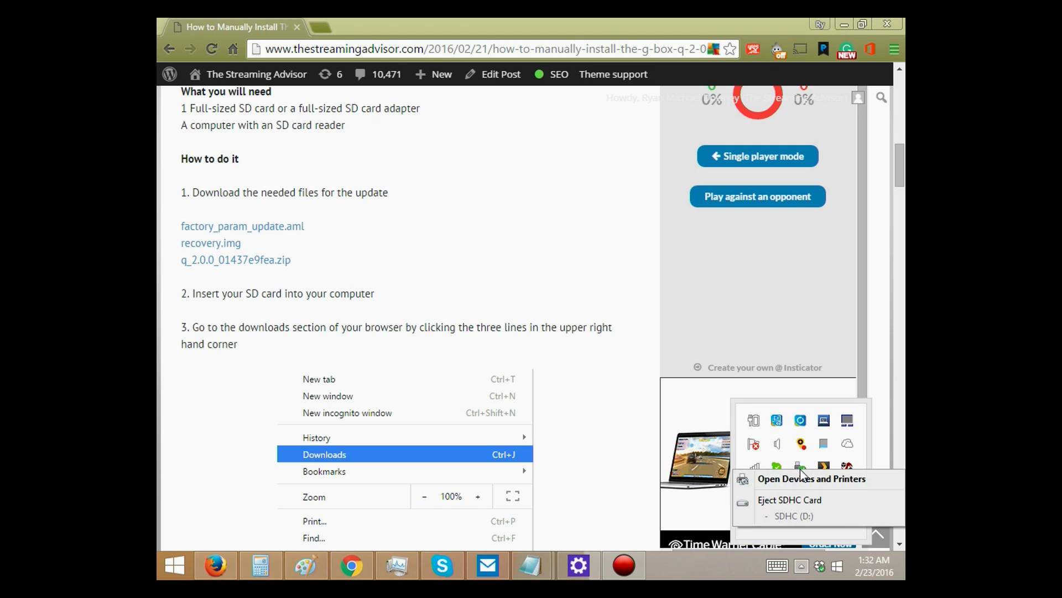
click(799, 499)
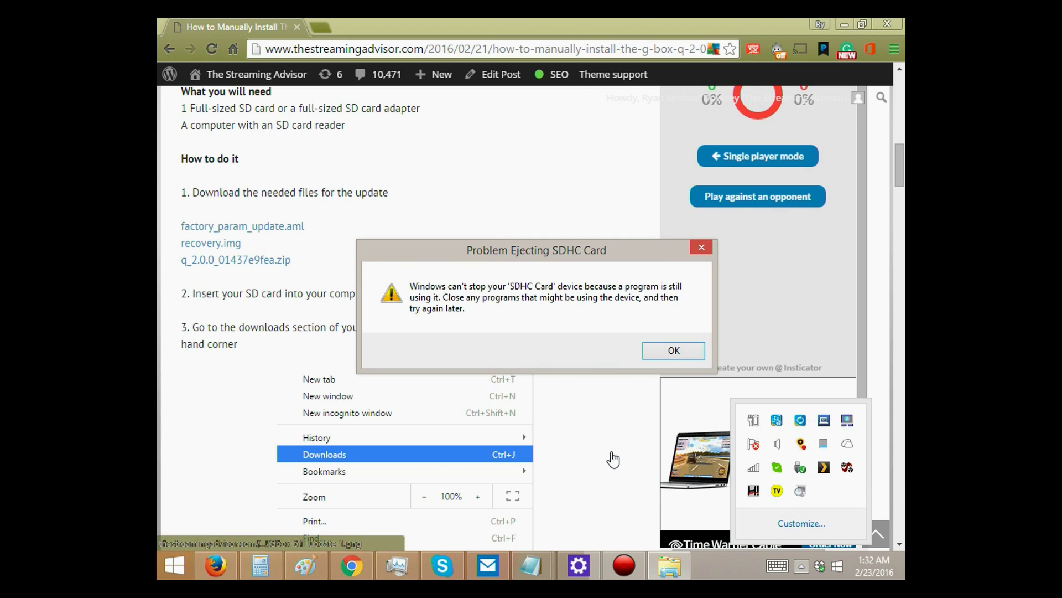
click(671, 350)
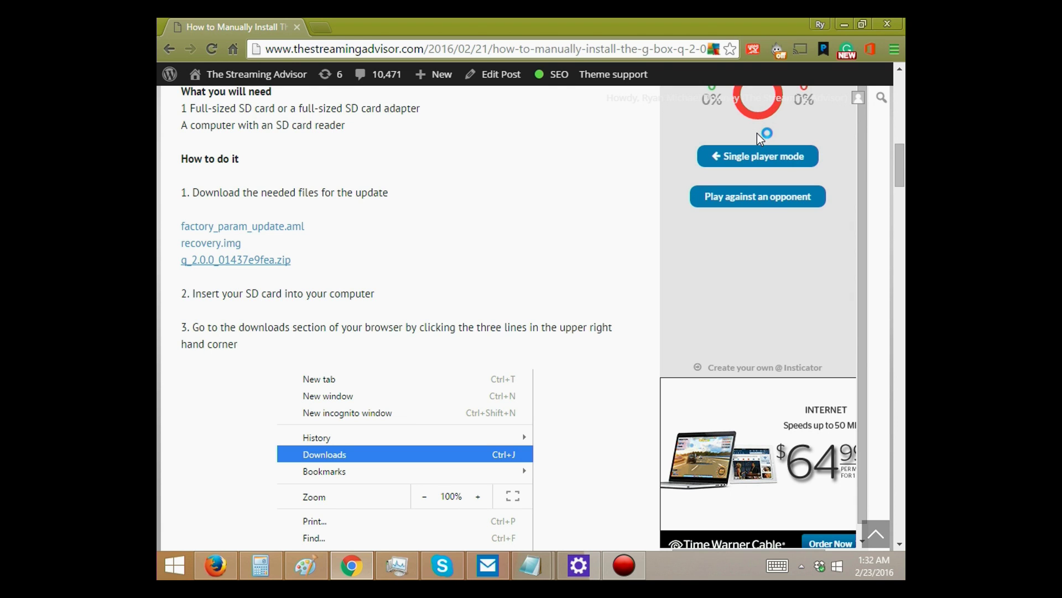
Check the running processes in Task Manager for a program using the SD card, and close Task Manager
key(ctrl+alt+Delete)
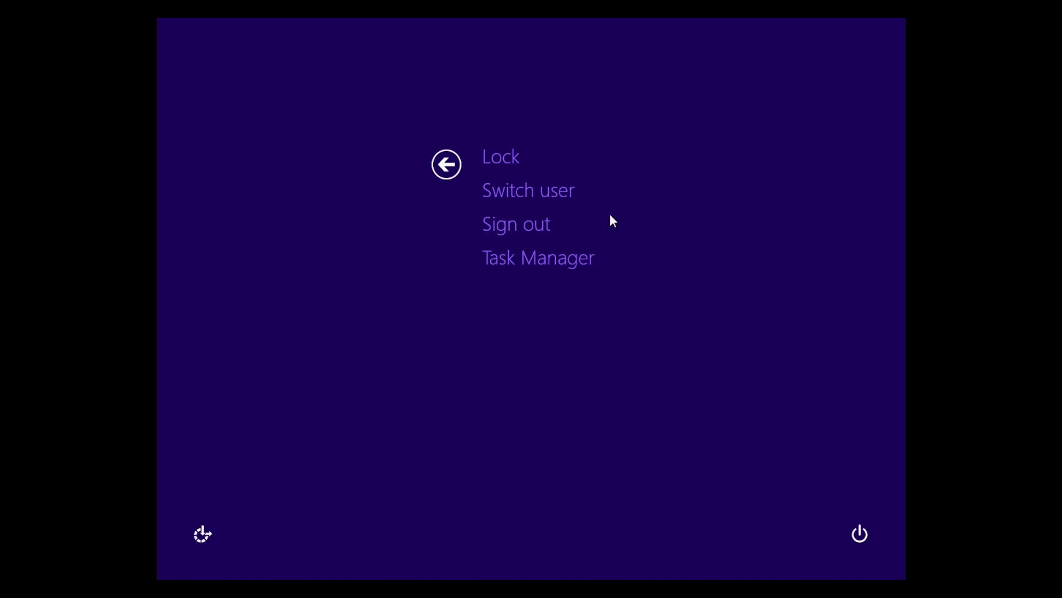
click(541, 259)
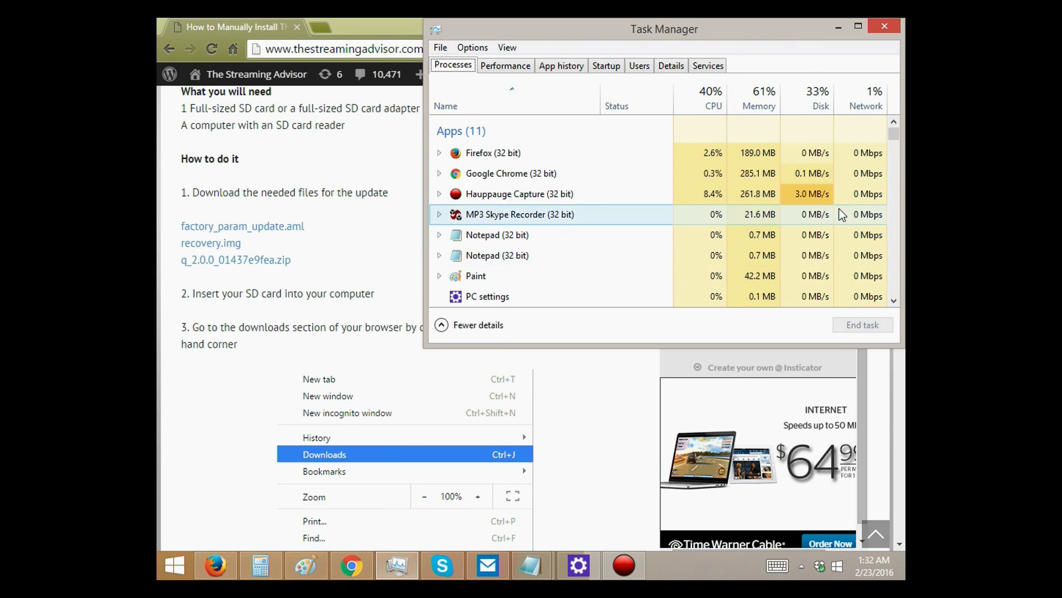
drag(896, 129, 900, 173)
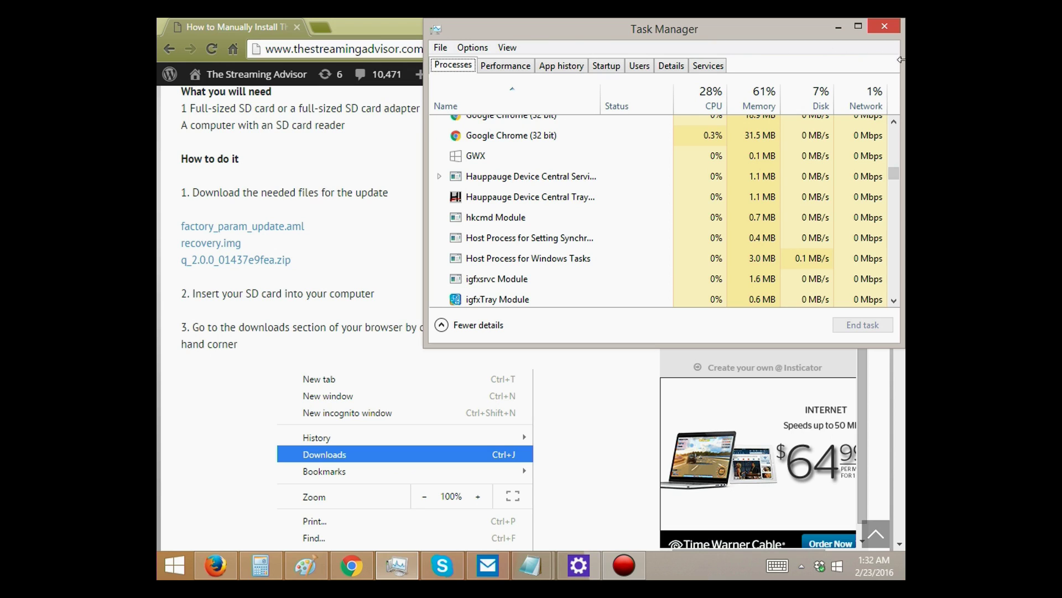
click(888, 27)
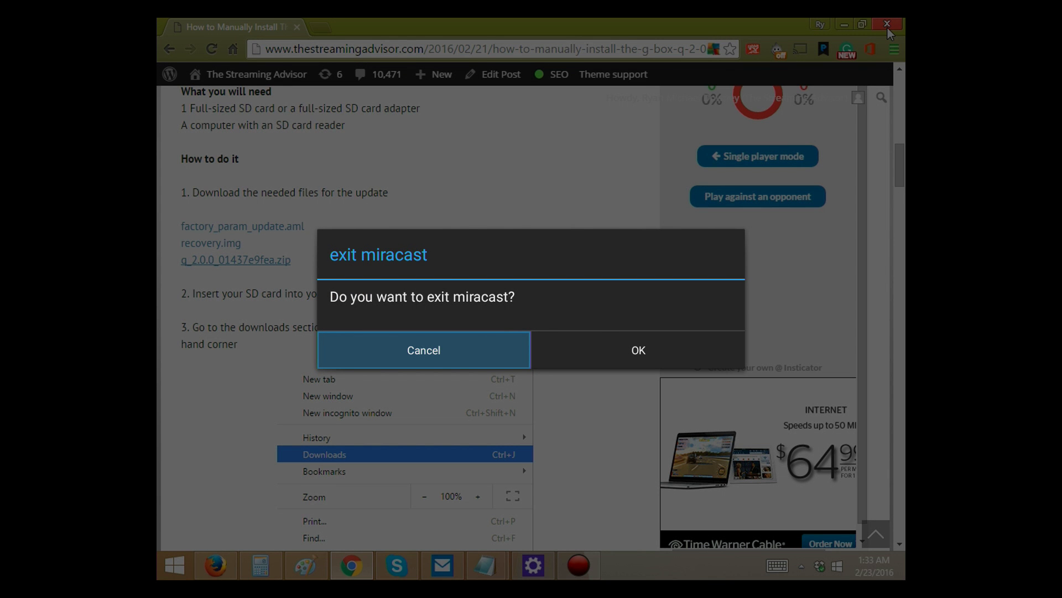
Exit Miracast on the G-Box and return to the launcher's home screen
key(Right)
key(Return)
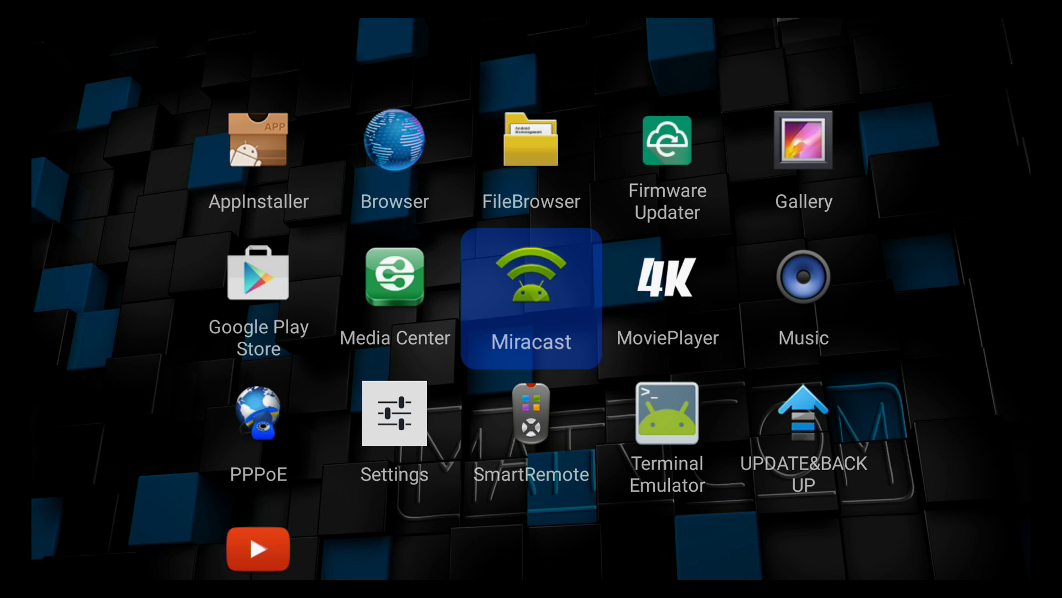
key(Escape)
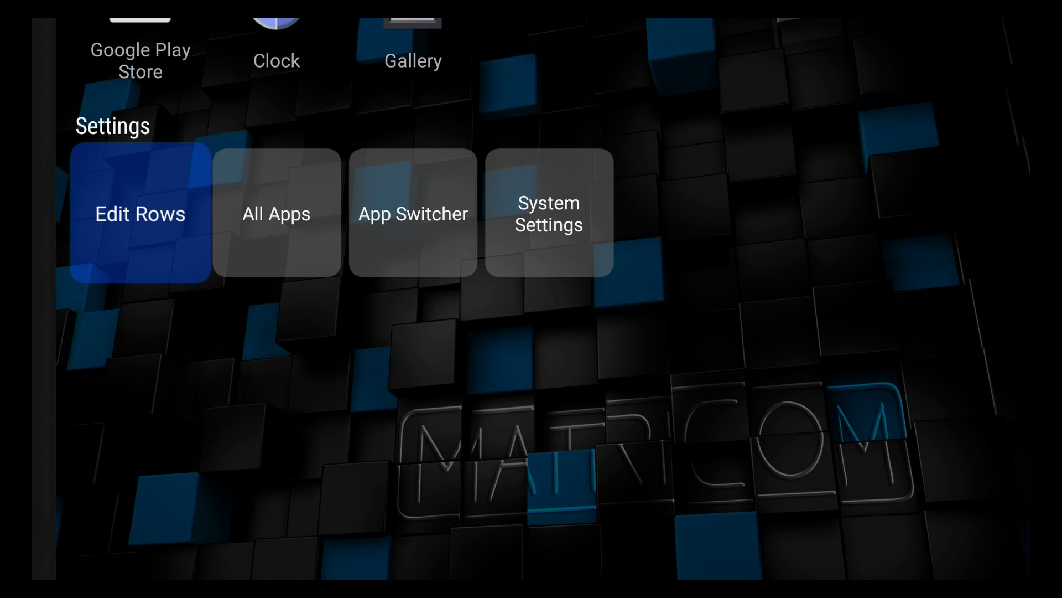
Open System Settings from the Settings row of the G-Box launcher
key(Right)
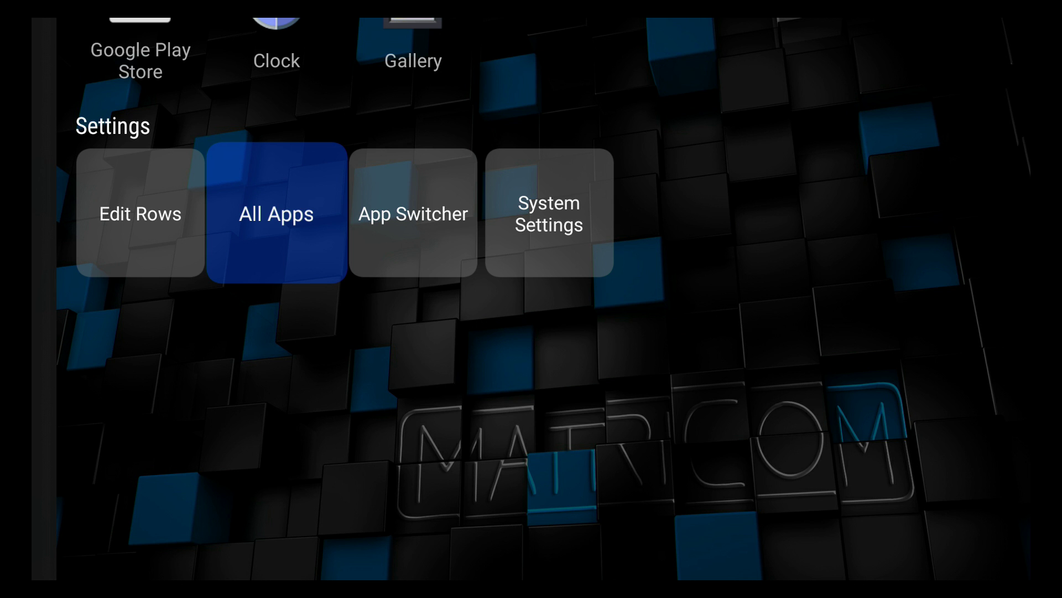
key(Right)
key(Right)
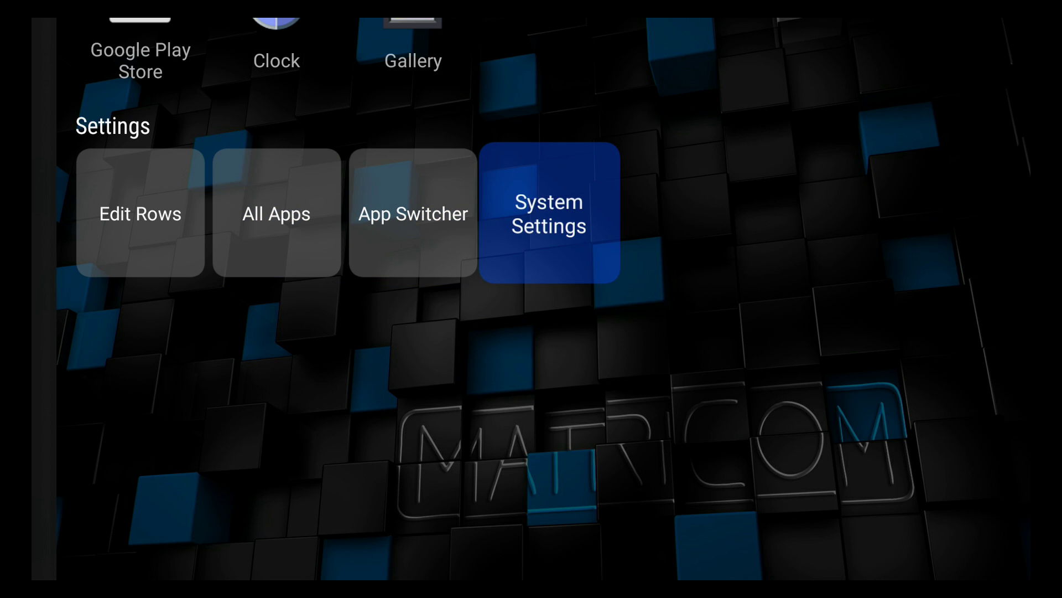
key(Return)
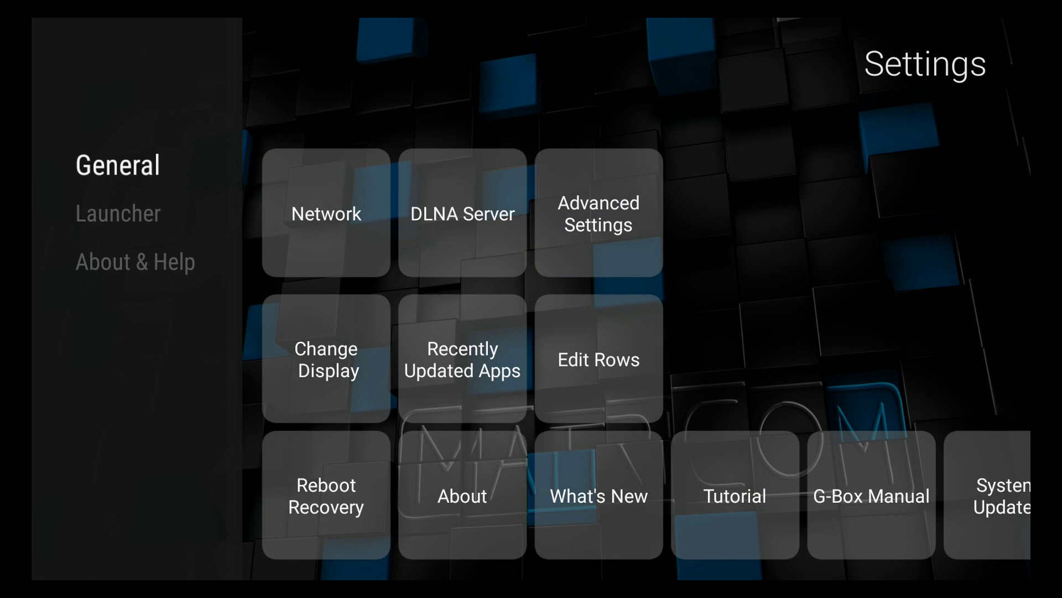
Reboot the G-Box into recovery using the Reboot Recovery option under About & Help
key(Right)
key(Down)
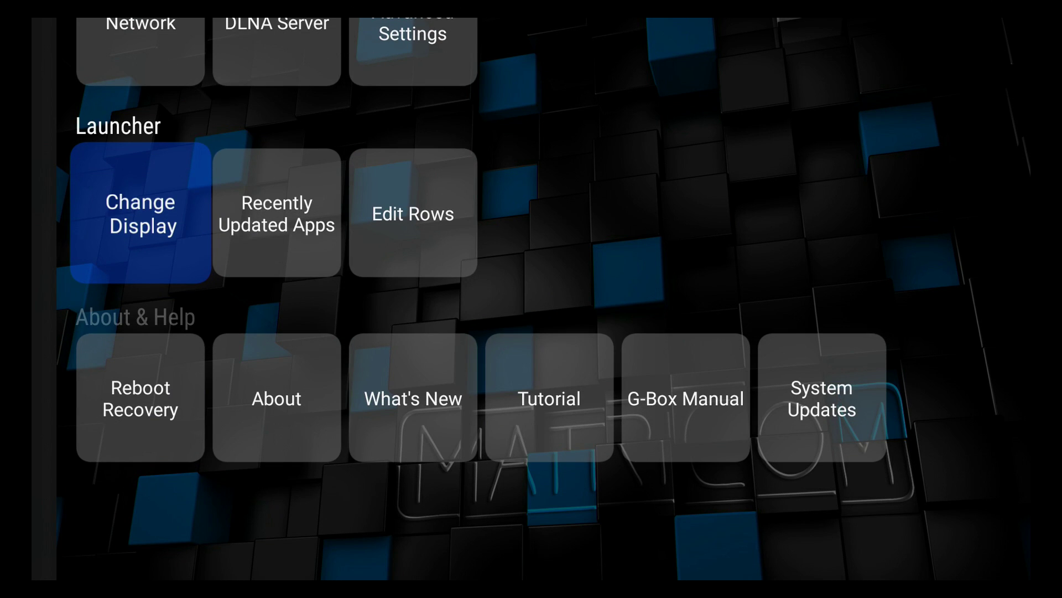
key(Down)
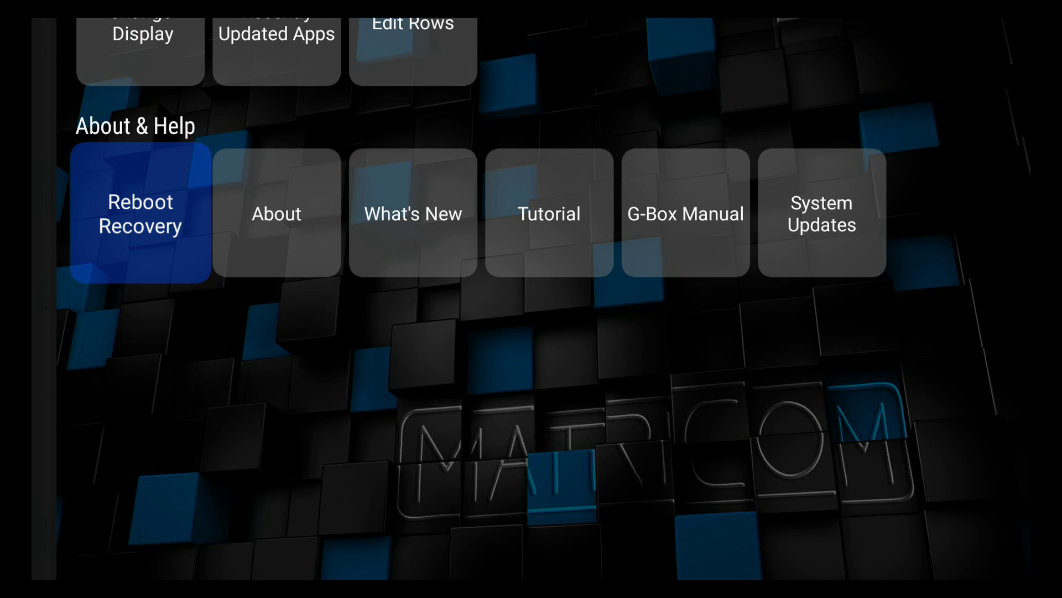
key(Return)
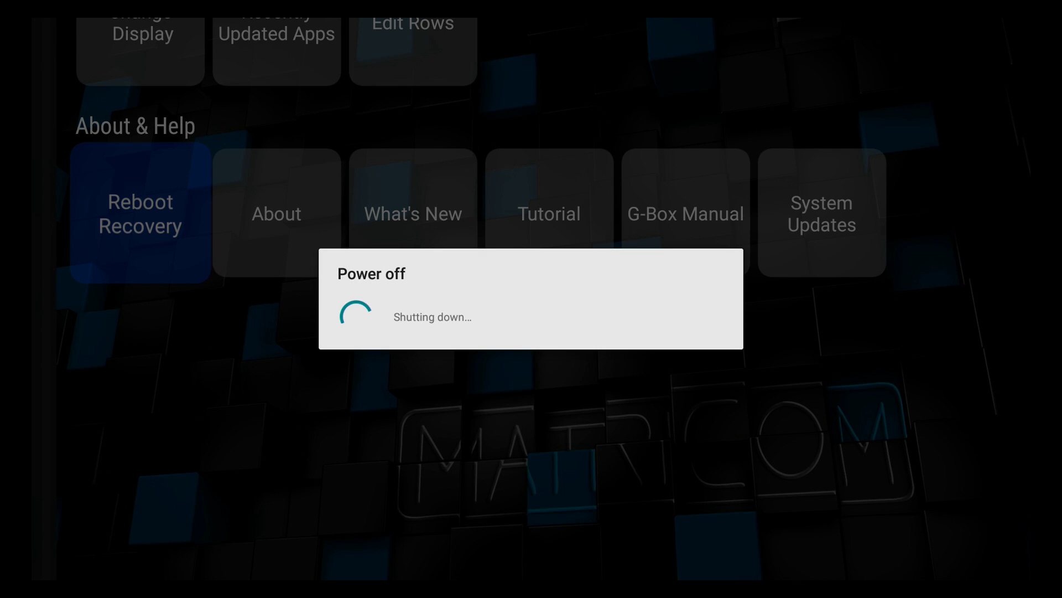